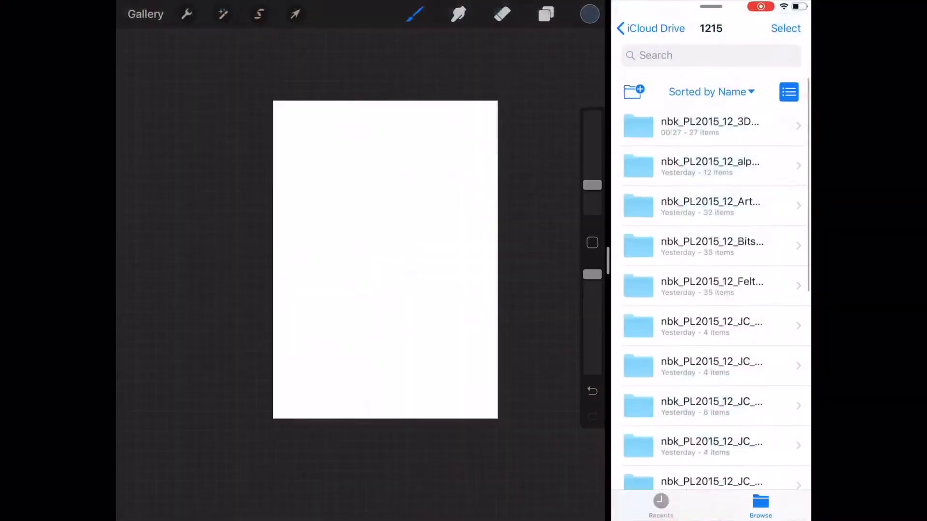
Import the teal and coral wash texture onto the blank canvas
{"action": "left_click", "coordinate": [710, 205]}
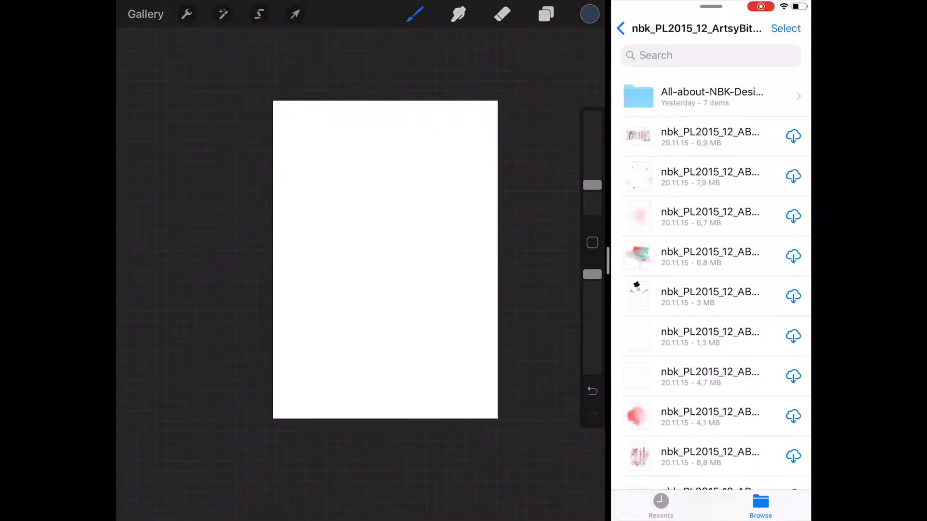
{"action": "scroll", "coordinate": [712, 265], "scroll_direction": "down", "scroll_amount": 2}
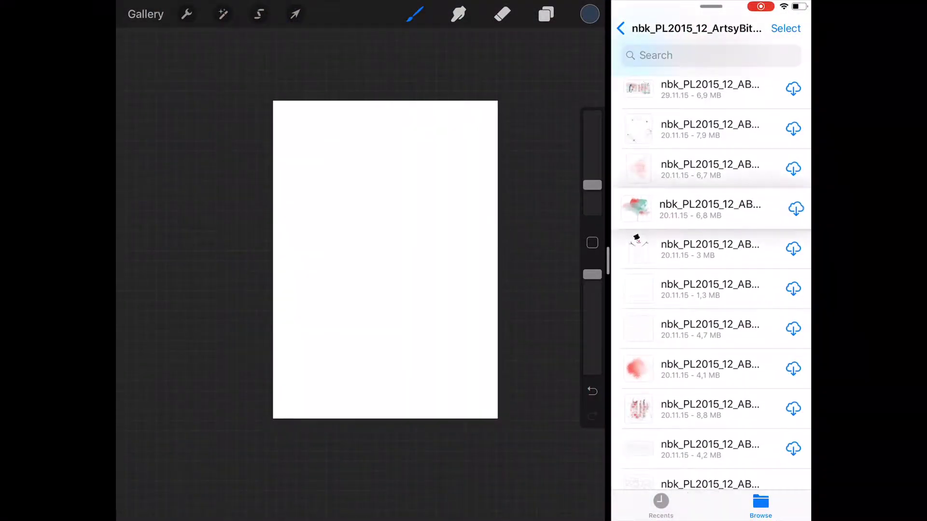
{"action": "left_click", "coordinate": [709, 208]}
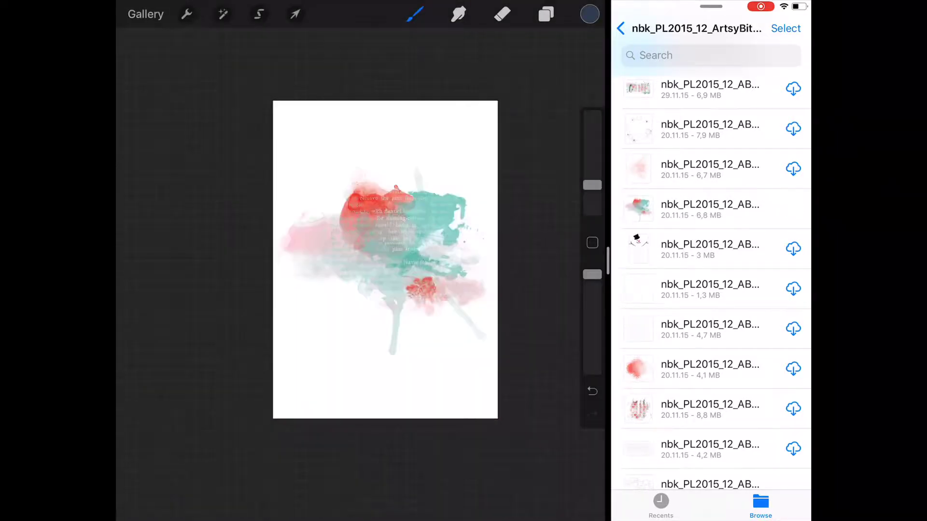
{"action": "left_click", "coordinate": [414, 14]}
Add the red halftone splotch at lower left and the hearts collage at lower right
{"action": "left_click_drag", "start_coordinate": [709, 370], "coordinate": [389, 317]}
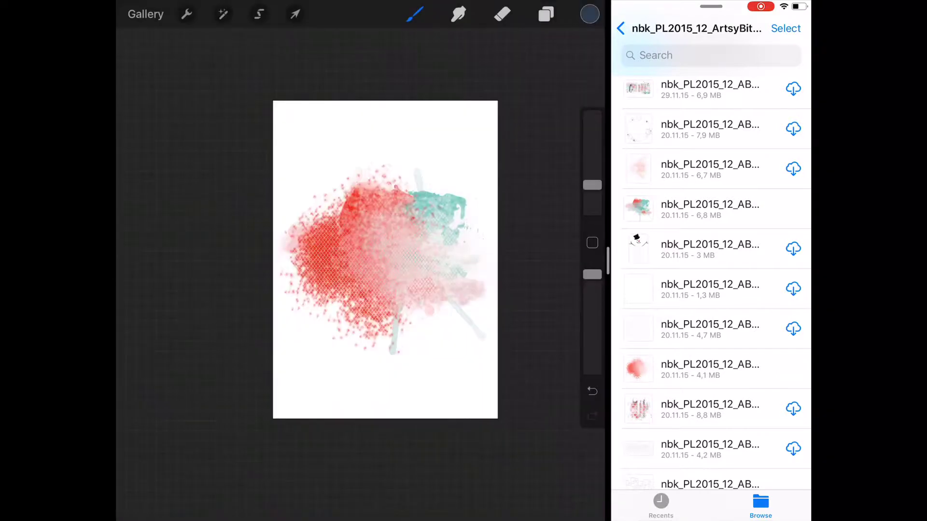
{"action": "left_click_drag", "start_coordinate": [381, 260], "coordinate": [341, 341]}
{"action": "left_click", "coordinate": [414, 14]}
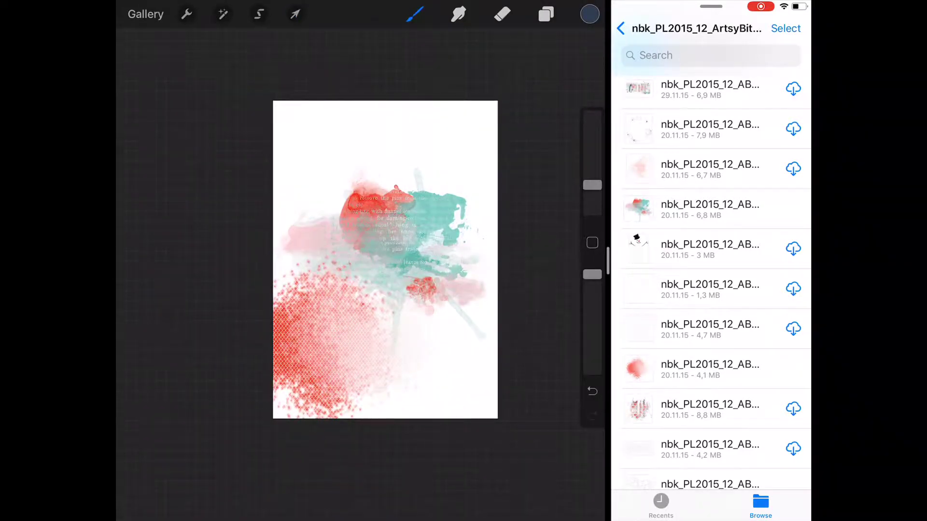
{"action": "scroll", "coordinate": [709, 289], "scroll_direction": "down", "scroll_amount": 2}
{"action": "scroll", "coordinate": [710, 290], "scroll_direction": "down", "scroll_amount": 1}
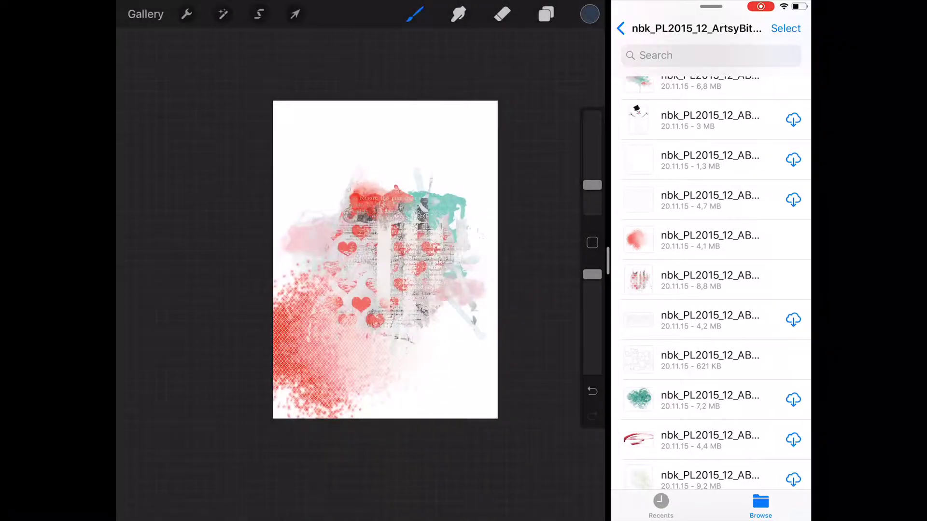
{"action": "mouse_move", "coordinate": [385, 258]}
{"action": "left_mouse_down"}
{"action": "mouse_move", "coordinate": [426, 359]}
{"action": "mouse_move", "coordinate": [428, 342]}
{"action": "left_mouse_up"}
{"action": "left_click", "coordinate": [414, 14]}
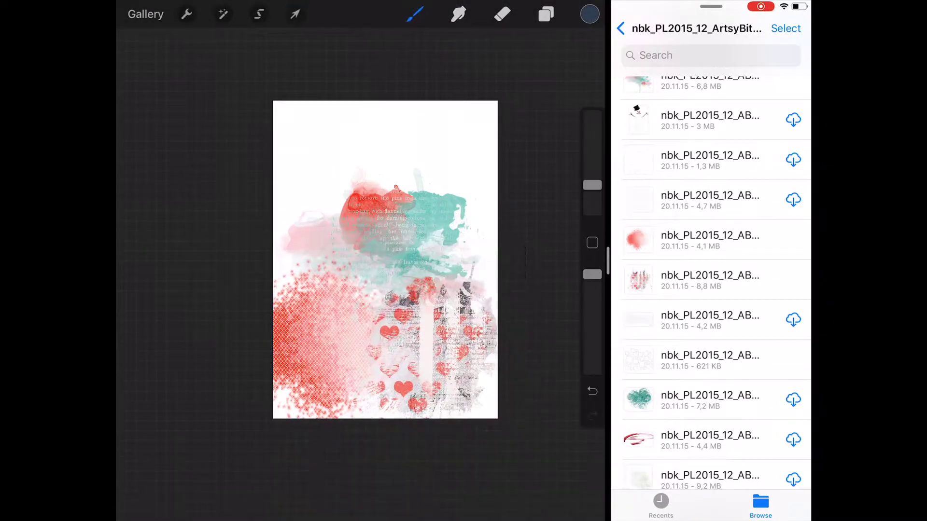
Place the teal glitter cluster at top right and the streaked stars image at top left
{"action": "scroll", "coordinate": [709, 290], "scroll_direction": "down", "scroll_amount": 3}
{"action": "left_click_drag", "start_coordinate": [638, 237], "coordinate": [422, 145]}
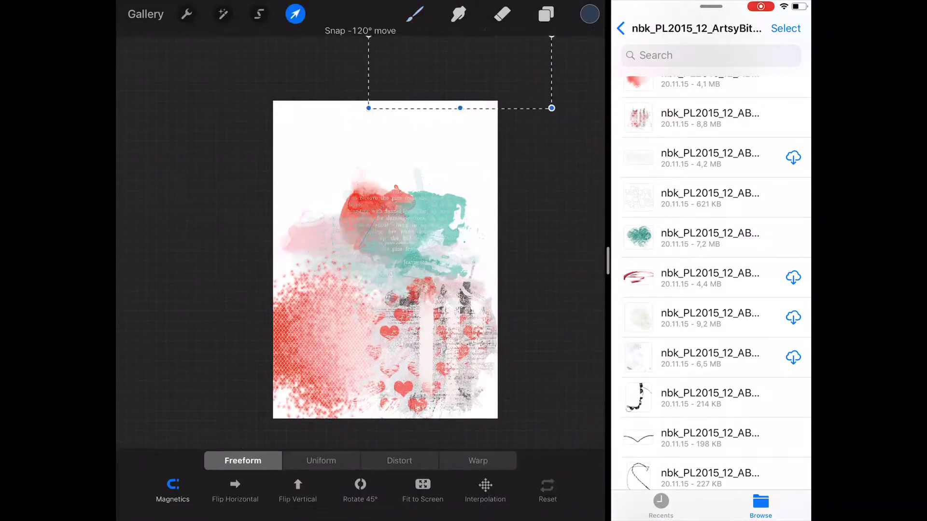
{"action": "mouse_move", "coordinate": [460, 177]}
{"action": "left_mouse_down"}
{"action": "mouse_move", "coordinate": [430, 163]}
{"action": "mouse_move", "coordinate": [418, 169]}
{"action": "left_mouse_up"}
{"action": "scroll", "coordinate": [710, 290], "scroll_direction": "down", "scroll_amount": 3}
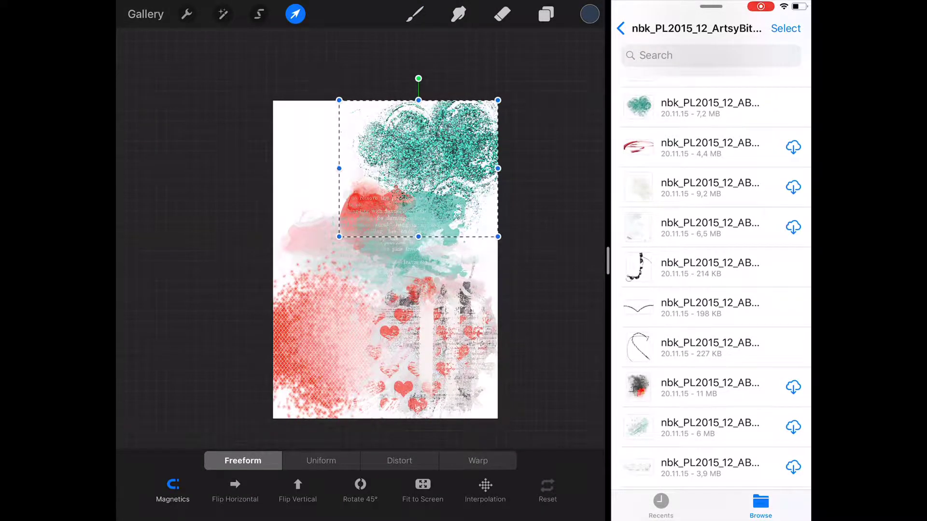
{"action": "scroll", "coordinate": [709, 289], "scroll_direction": "down", "scroll_amount": 3}
{"action": "left_click_drag", "start_coordinate": [638, 304], "coordinate": [461, 271]}
{"action": "left_click", "coordinate": [415, 14]}
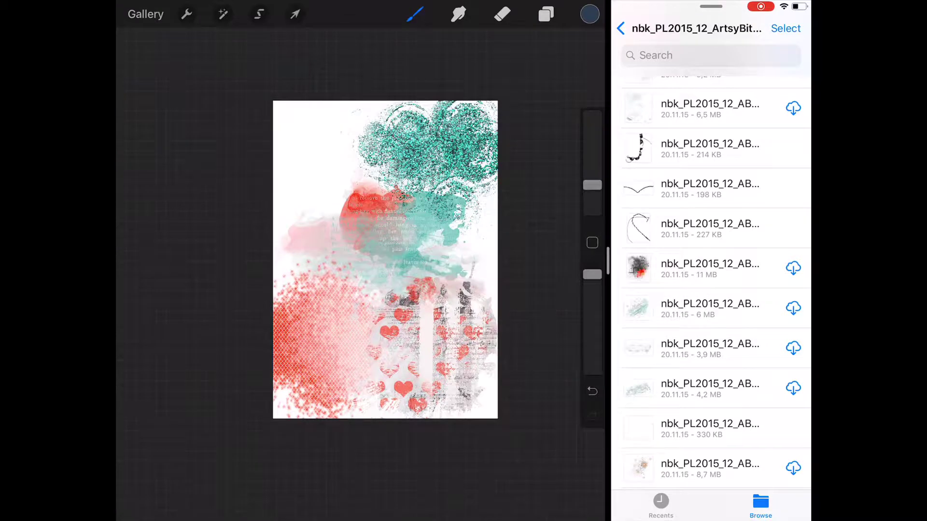
{"action": "left_click_drag", "start_coordinate": [638, 308], "coordinate": [415, 224]}
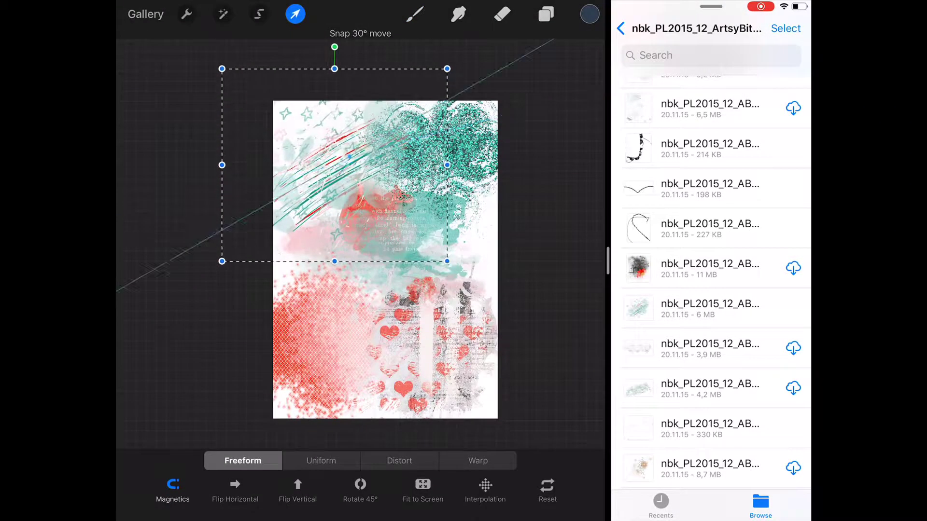
{"action": "left_click", "coordinate": [415, 14]}
Group and merge the top two imported image layers into one
{"action": "left_click", "coordinate": [546, 14]}
{"action": "left_click", "coordinate": [362, 101]}
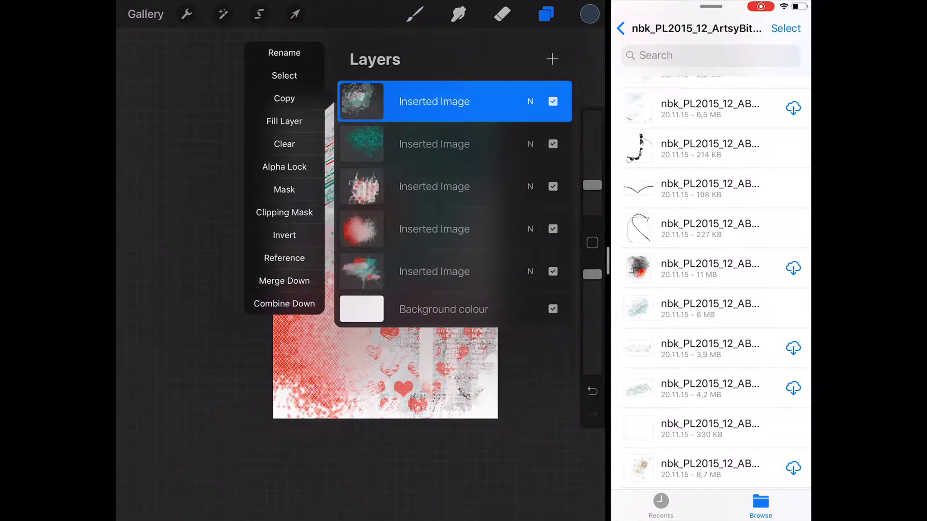
{"action": "left_click", "coordinate": [283, 303]}
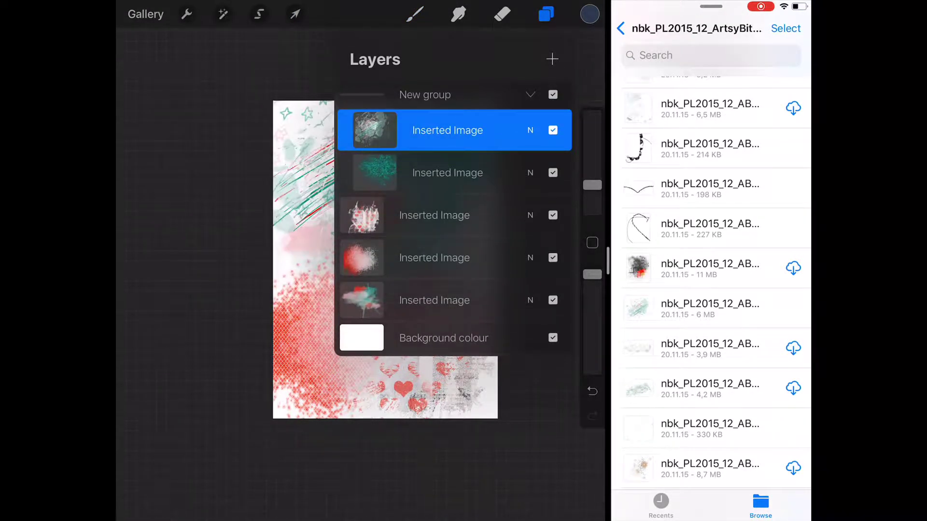
{"action": "left_click", "coordinate": [374, 129]}
{"action": "left_click", "coordinate": [283, 303]}
{"action": "left_click", "coordinate": [375, 130]}
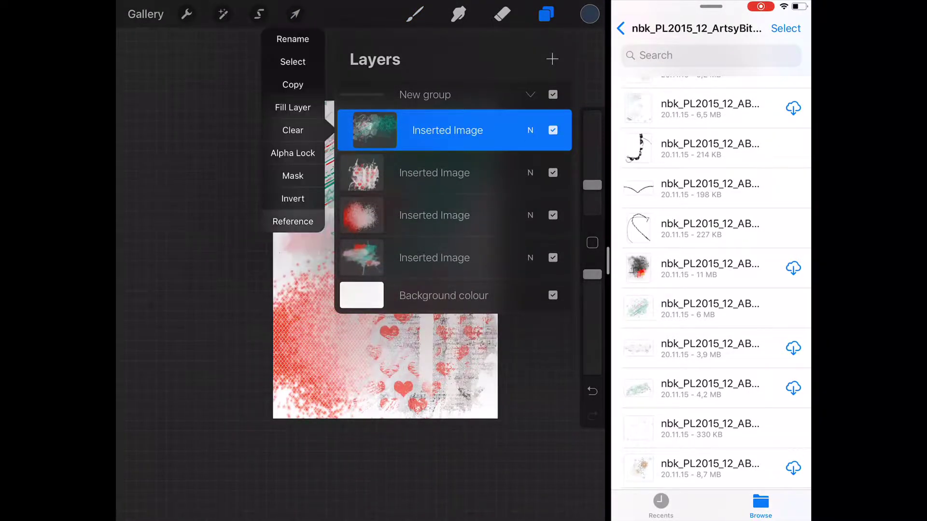
{"action": "left_click", "coordinate": [290, 221]}
{"action": "left_click", "coordinate": [375, 130]}
{"action": "left_click", "coordinate": [289, 221]}
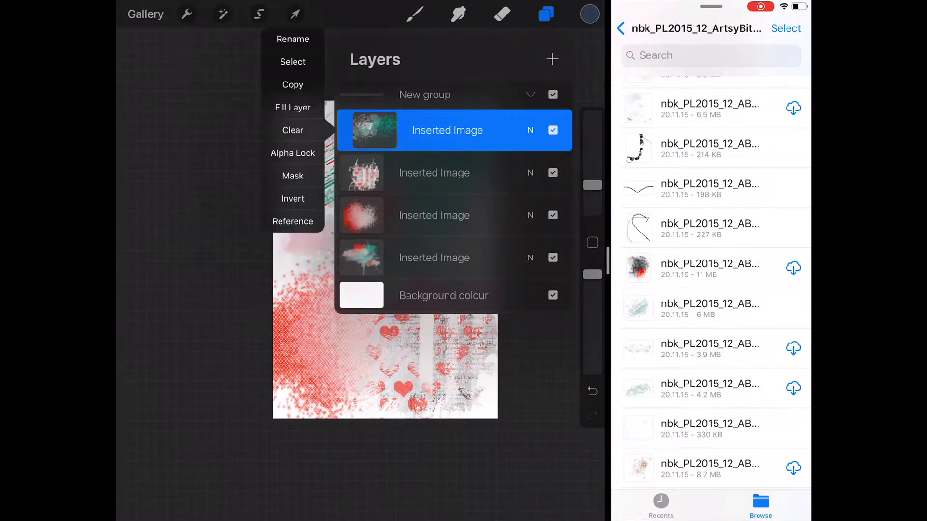
{"action": "left_click", "coordinate": [375, 130]}
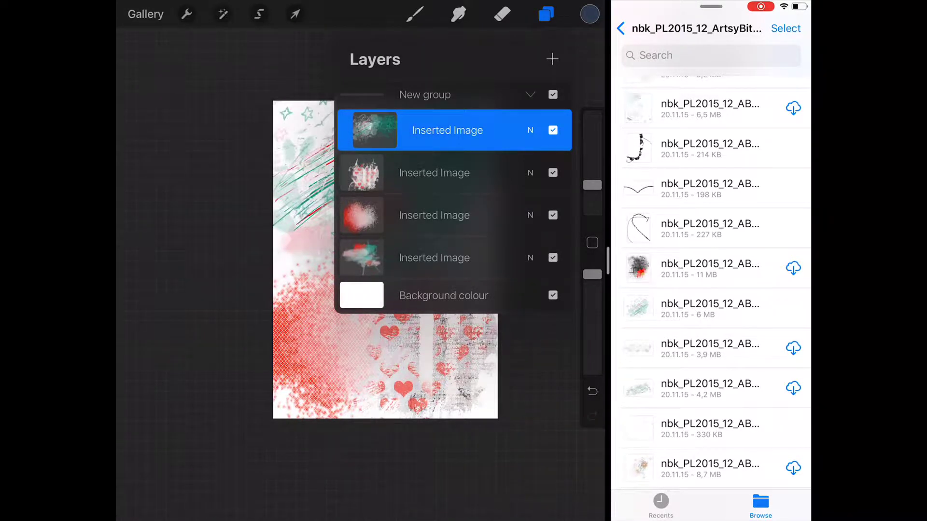
Move the merged image out of the group and merge all remaining images into one layer
{"action": "left_click", "coordinate": [434, 172]}
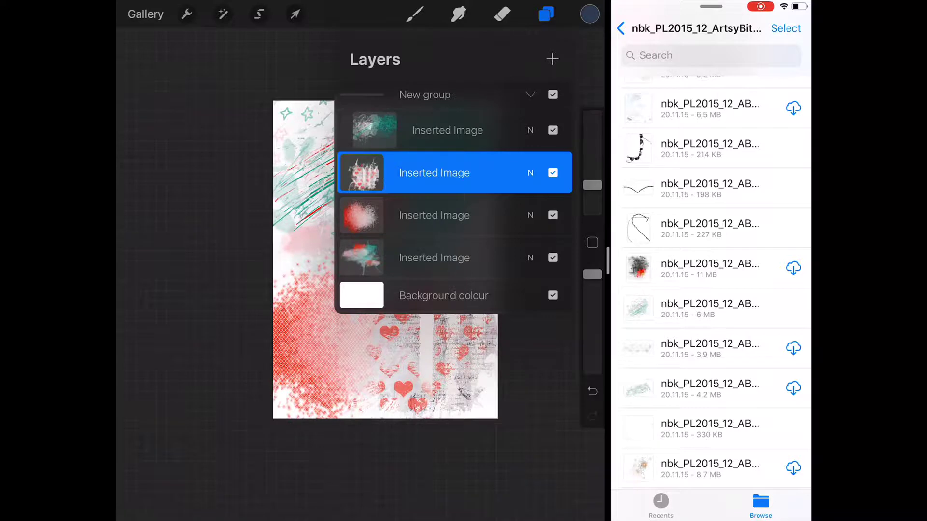
{"action": "left_click", "coordinate": [434, 130]}
{"action": "left_click_drag", "start_coordinate": [435, 129], "coordinate": [434, 94]}
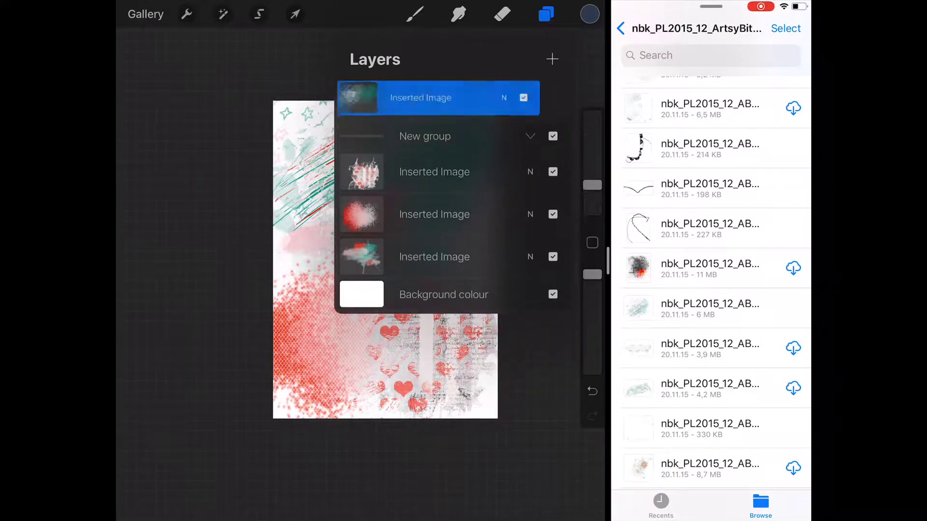
{"action": "left_click", "coordinate": [375, 137]}
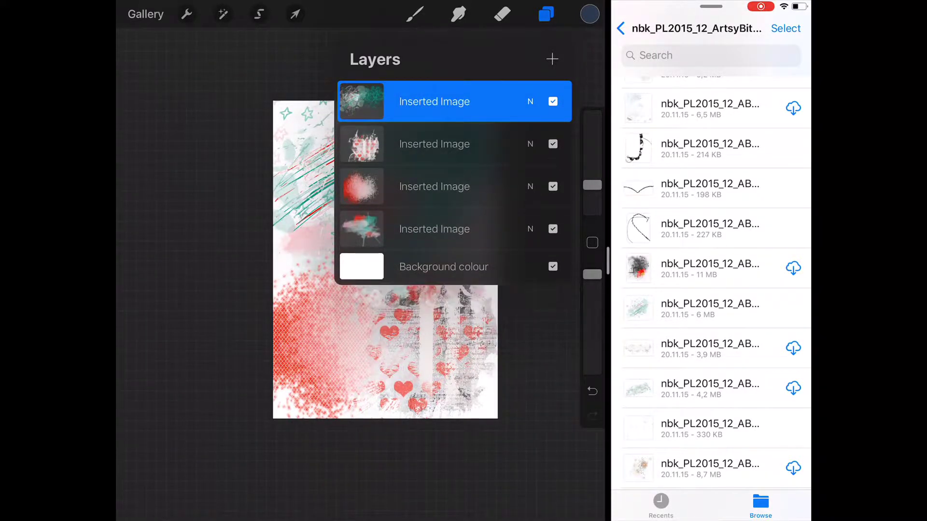
{"action": "left_click", "coordinate": [362, 101]}
{"action": "left_click", "coordinate": [285, 281]}
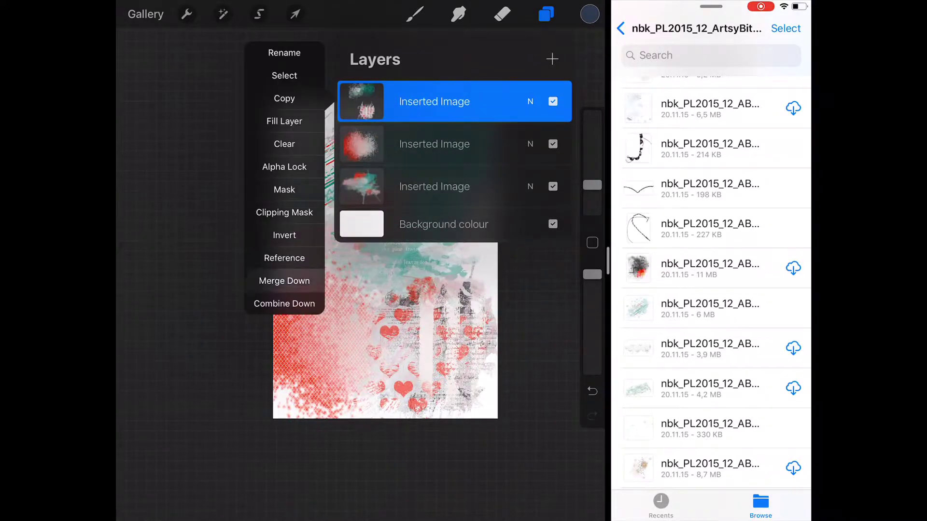
{"action": "left_click", "coordinate": [285, 280]}
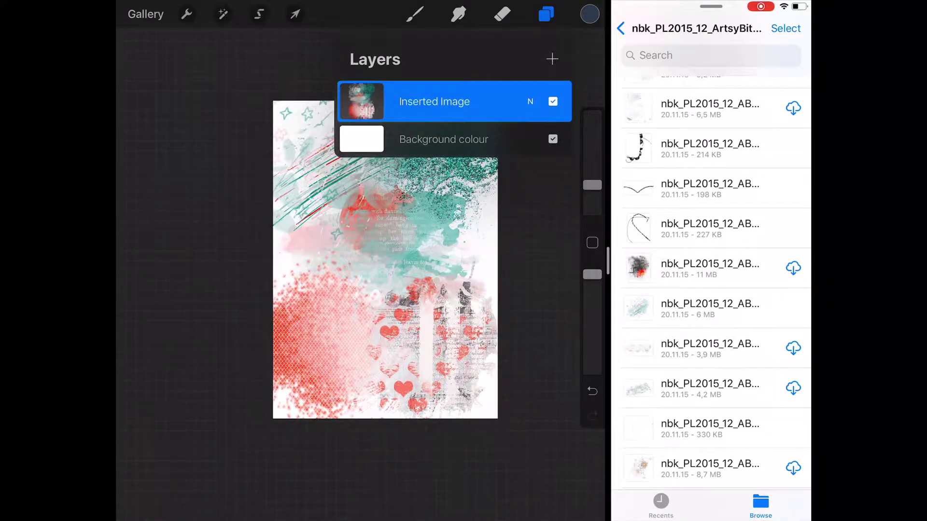
{"action": "left_click", "coordinate": [186, 14]}
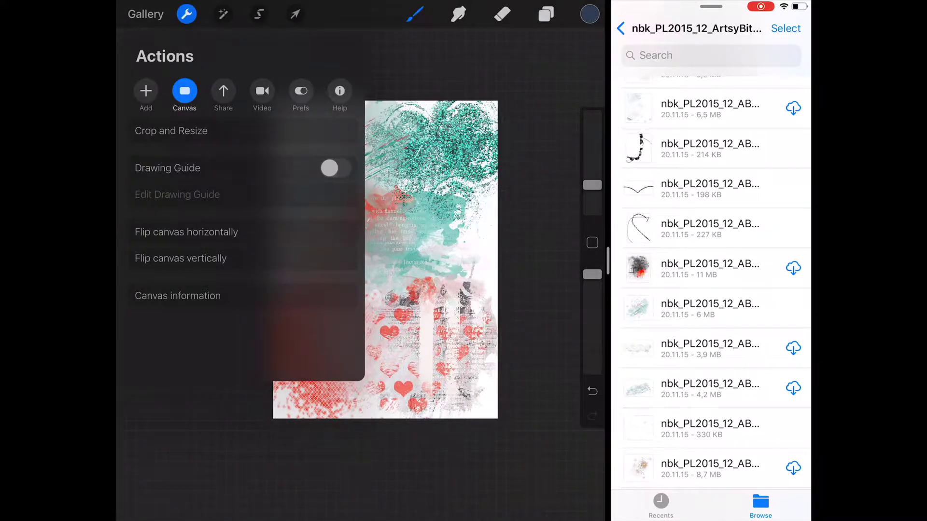
In Liquify, expand and crystallise the upper-right artwork and hearts area, smearing the lower right
{"action": "left_click", "coordinate": [222, 14]}
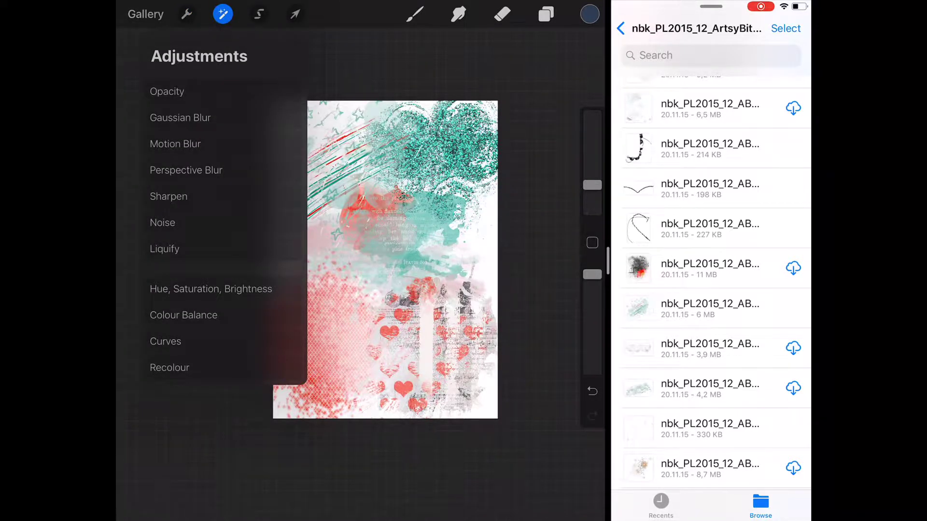
{"action": "left_click", "coordinate": [164, 249]}
{"action": "mouse_move", "coordinate": [425, 183]}
{"action": "left_mouse_down"}
{"action": "mouse_move", "coordinate": [338, 290]}
{"action": "mouse_move", "coordinate": [314, 299]}
{"action": "left_mouse_up"}
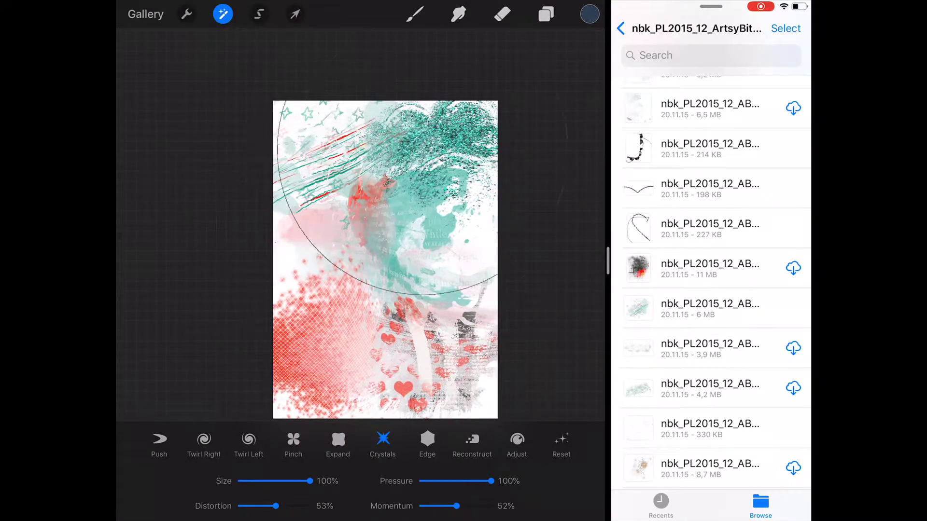
{"action": "left_click_drag", "start_coordinate": [420, 149], "coordinate": [425, 145]}
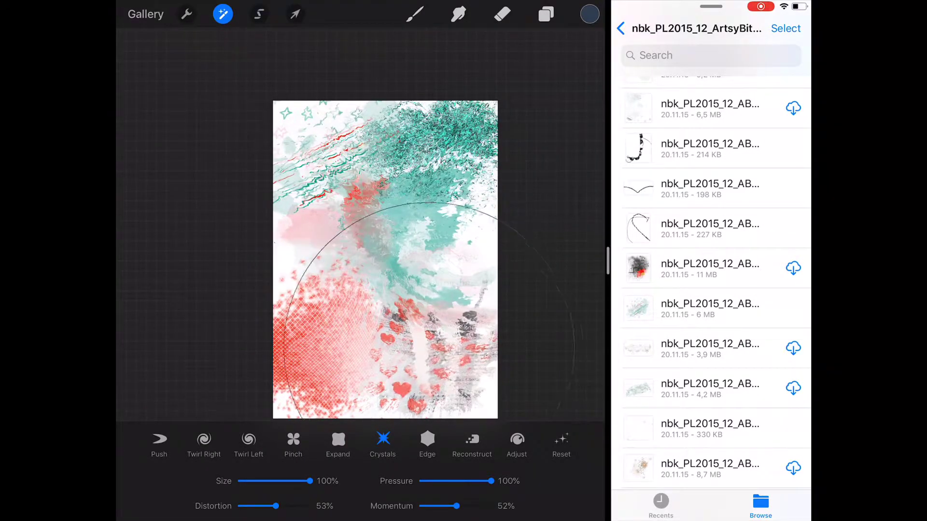
{"action": "left_click_drag", "start_coordinate": [429, 349], "coordinate": [435, 338]}
{"action": "left_click_drag", "start_coordinate": [401, 270], "coordinate": [454, 366]}
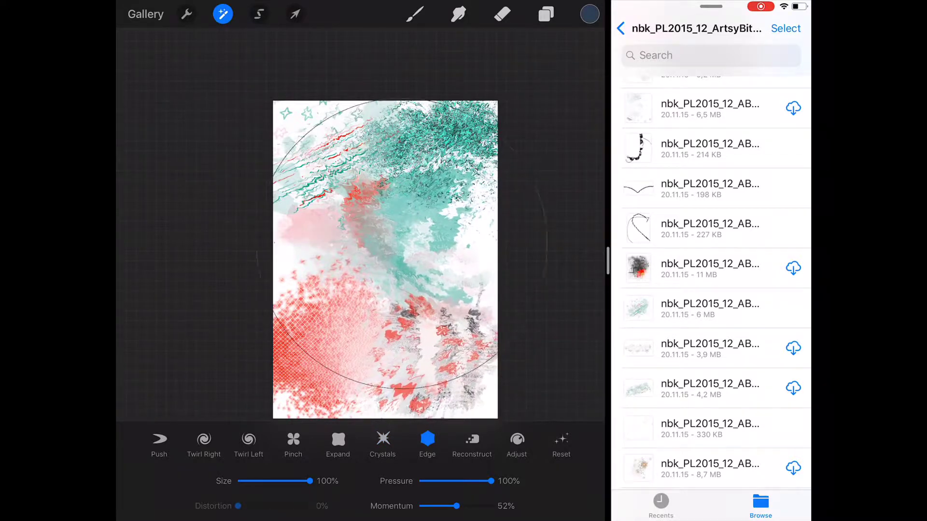
Twirl the artwork counter-clockwise around the centre, balloon it, then smear it with Edge
{"action": "left_click", "coordinate": [248, 440]}
{"action": "left_click_drag", "start_coordinate": [381, 275], "coordinate": [382, 275]}
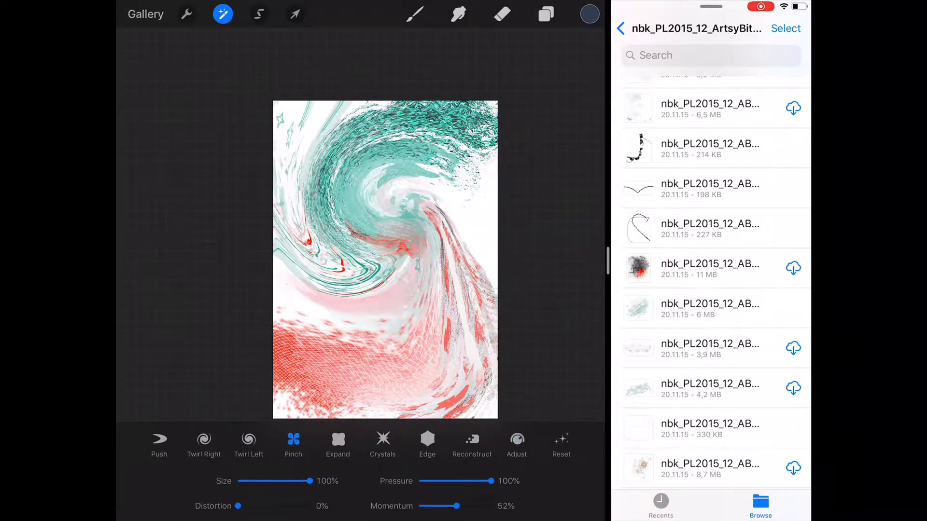
{"action": "left_click_drag", "start_coordinate": [384, 242], "coordinate": [384, 241]}
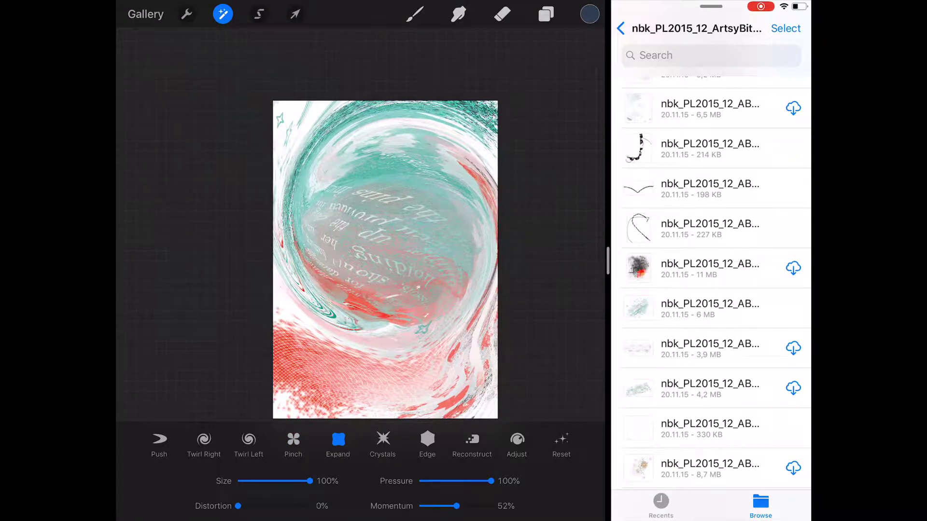
{"action": "left_click", "coordinate": [427, 439]}
{"action": "mouse_move", "coordinate": [411, 217]}
{"action": "left_mouse_down"}
{"action": "mouse_move", "coordinate": [444, 386]}
{"action": "mouse_move", "coordinate": [314, 337]}
{"action": "left_mouse_up"}
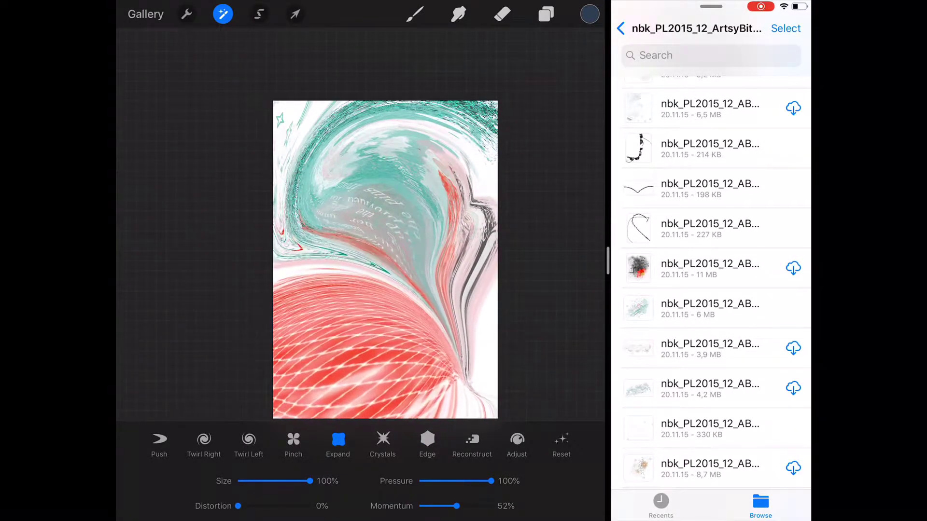
Crystallise the lower red mesh at 53% distortion, pinch it, and twirl right around the centre
{"action": "left_click", "coordinate": [383, 439]}
{"action": "left_click_drag", "start_coordinate": [238, 506], "coordinate": [276, 506]}
{"action": "mouse_move", "coordinate": [449, 333]}
{"action": "left_mouse_down"}
{"action": "mouse_move", "coordinate": [377, 338]}
{"action": "mouse_move", "coordinate": [300, 372]}
{"action": "left_mouse_up"}
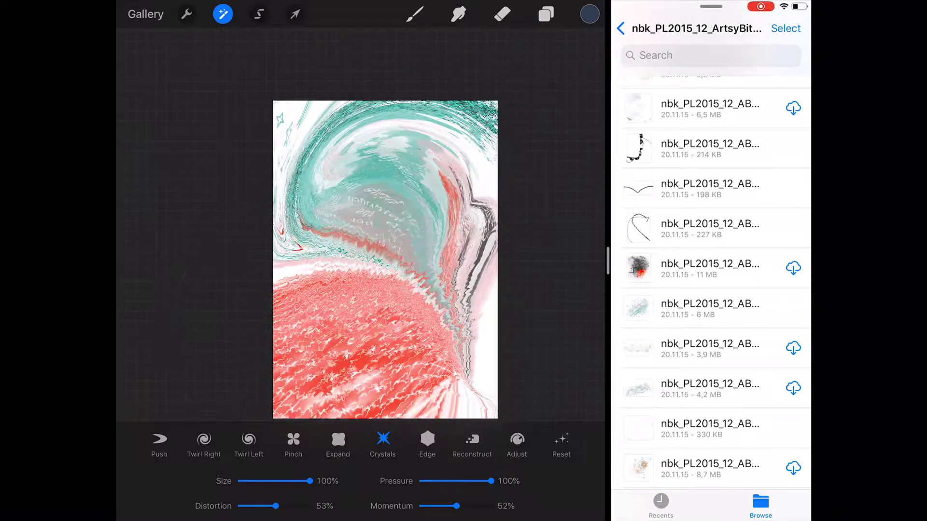
{"action": "left_click_drag", "start_coordinate": [338, 331], "coordinate": [333, 333]}
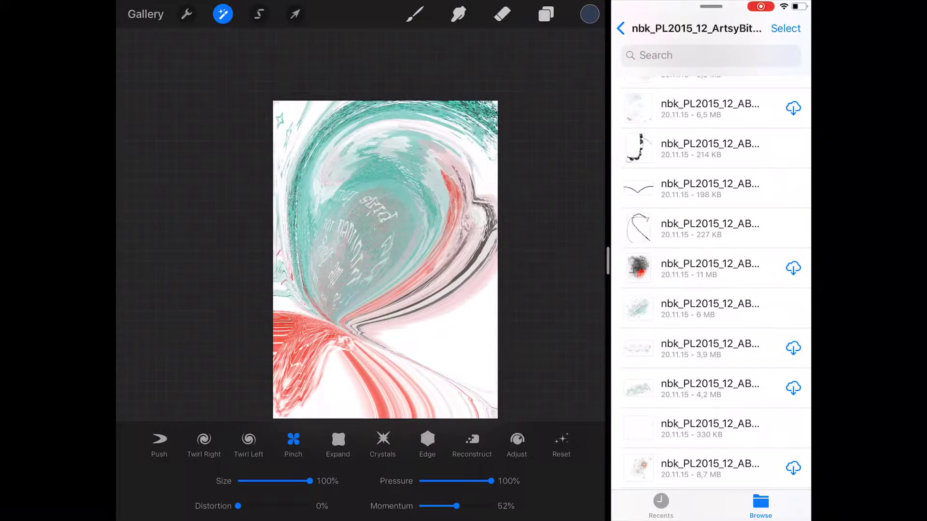
{"action": "left_click", "coordinate": [203, 439]}
{"action": "left_click_drag", "start_coordinate": [400, 299], "coordinate": [386, 290]}
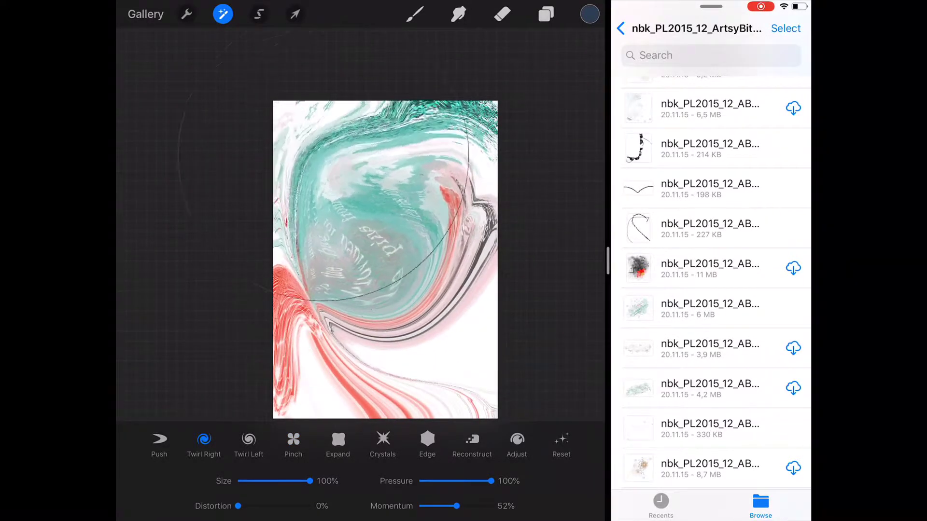
Twirl the bands into S-curves and a vortex until a white centre opens, then switch to Expand
{"action": "mouse_move", "coordinate": [425, 193]}
{"action": "left_mouse_down"}
{"action": "mouse_move", "coordinate": [435, 241]}
{"action": "mouse_move", "coordinate": [425, 289]}
{"action": "mouse_move", "coordinate": [386, 313]}
{"action": "mouse_move", "coordinate": [362, 265]}
{"action": "left_mouse_up"}
{"action": "mouse_move", "coordinate": [386, 145]}
{"action": "left_mouse_down"}
{"action": "mouse_move", "coordinate": [383, 101]}
{"action": "mouse_move", "coordinate": [538, 90]}
{"action": "left_mouse_up"}
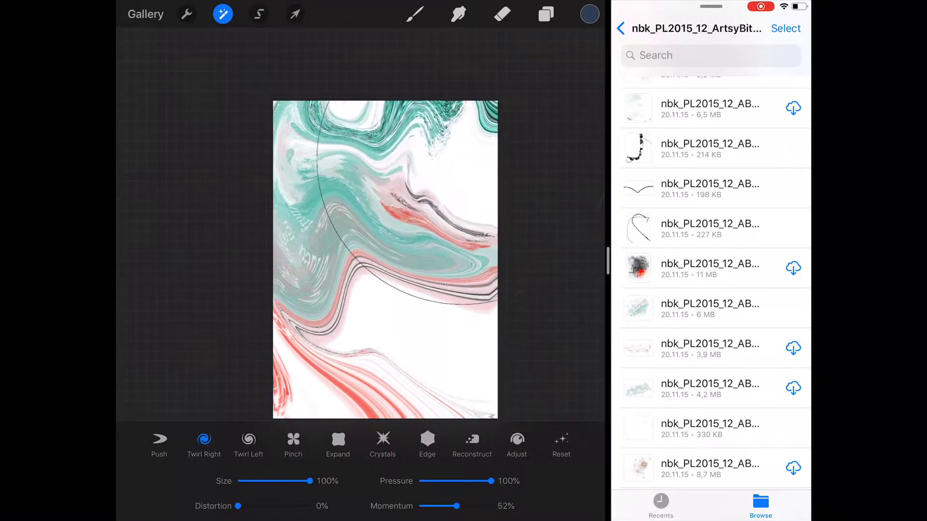
{"action": "left_click_drag", "start_coordinate": [463, 164], "coordinate": [461, 208]}
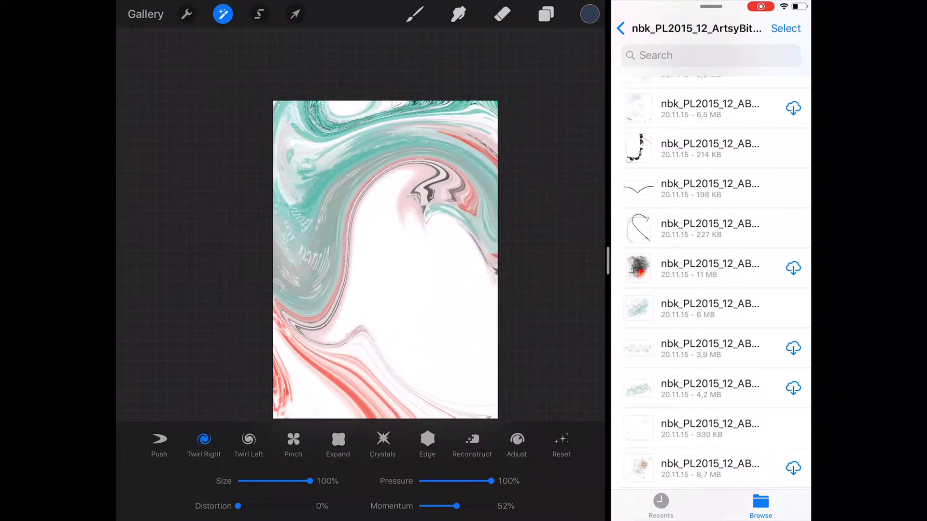
{"action": "left_click_drag", "start_coordinate": [376, 280], "coordinate": [425, 289]}
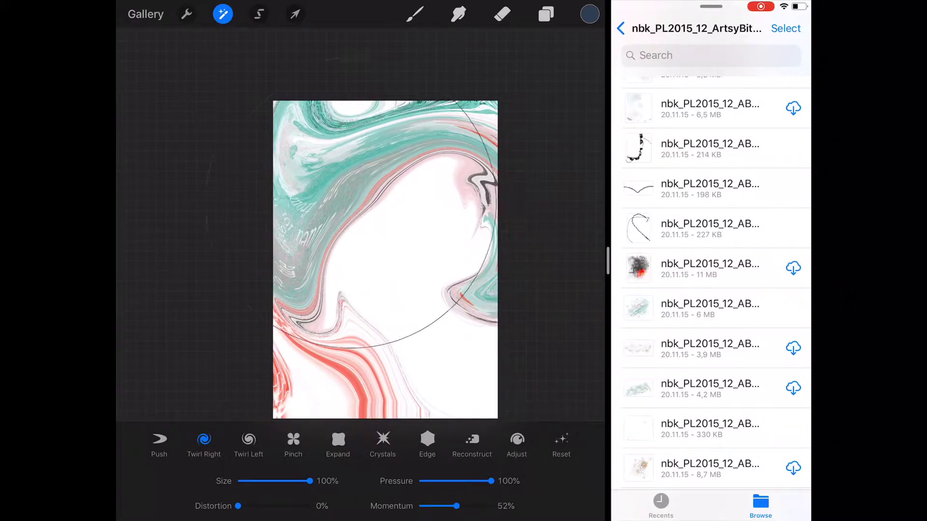
{"action": "mouse_move", "coordinate": [372, 222]}
{"action": "left_mouse_down"}
{"action": "mouse_move", "coordinate": [386, 241]}
{"action": "mouse_move", "coordinate": [338, 251]}
{"action": "left_mouse_up"}
{"action": "left_click", "coordinate": [338, 440]}
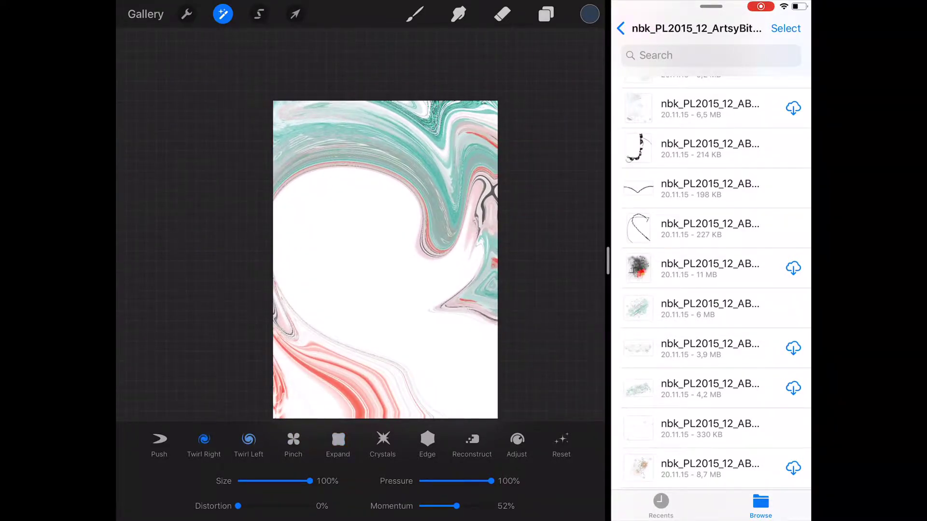
With Liquify Push, drag the teal bands down and left into the white space
{"action": "left_click", "coordinate": [159, 440]}
{"action": "left_click_drag", "start_coordinate": [396, 159], "coordinate": [328, 299]}
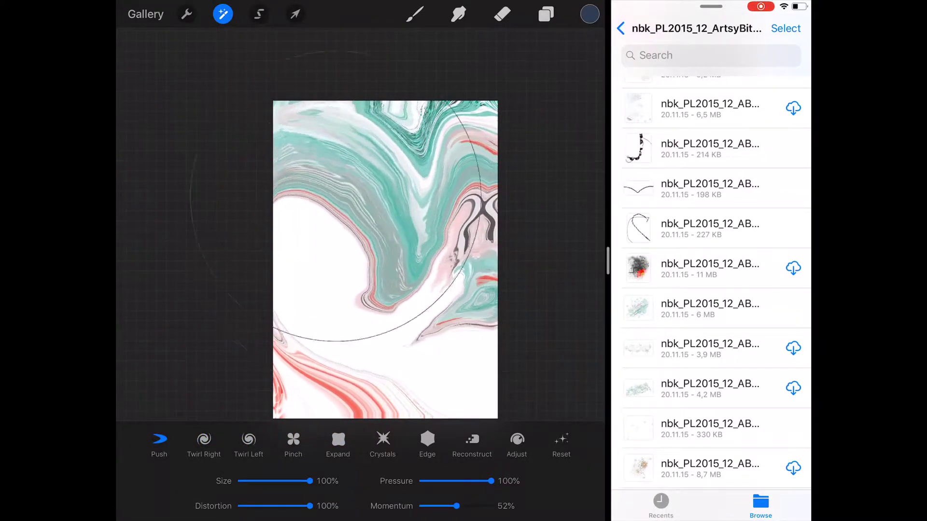
{"action": "left_click_drag", "start_coordinate": [377, 411], "coordinate": [386, 308]}
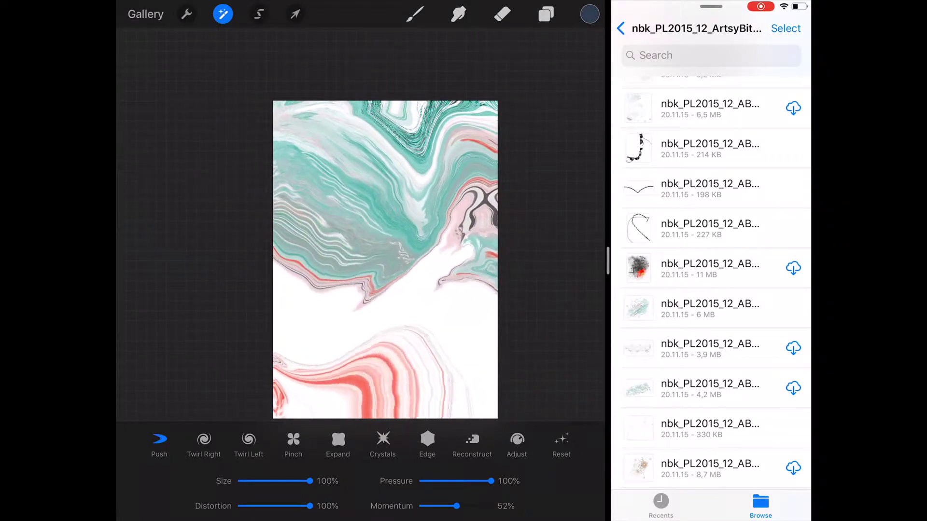
{"action": "mouse_move", "coordinate": [434, 202]}
{"action": "left_mouse_down"}
{"action": "mouse_move", "coordinate": [383, 259]}
{"action": "mouse_move", "coordinate": [403, 300]}
{"action": "mouse_move", "coordinate": [383, 228]}
{"action": "mouse_move", "coordinate": [410, 289]}
{"action": "left_mouse_up"}
{"action": "left_click_drag", "start_coordinate": [338, 217], "coordinate": [299, 289]}
{"action": "left_click_drag", "start_coordinate": [309, 169], "coordinate": [309, 290]}
{"action": "left_click_drag", "start_coordinate": [338, 217], "coordinate": [299, 347]}
Push the lower red bands up into the gap, then sweep teal and red up and right
{"action": "left_click_drag", "start_coordinate": [448, 415], "coordinate": [444, 289]}
{"action": "left_click_drag", "start_coordinate": [405, 415], "coordinate": [395, 299]}
{"action": "left_click_drag", "start_coordinate": [309, 415], "coordinate": [338, 376]}
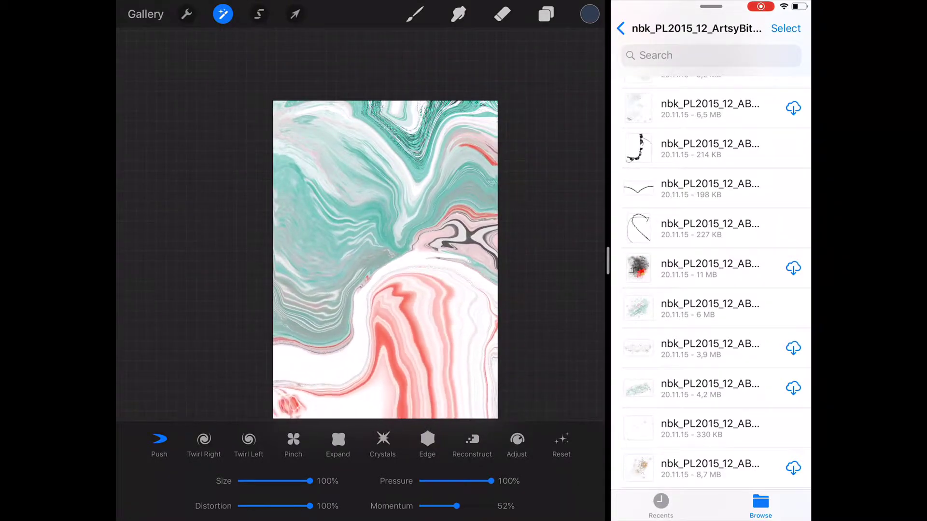
{"action": "mouse_move", "coordinate": [377, 338]}
{"action": "left_mouse_down"}
{"action": "mouse_move", "coordinate": [338, 399]}
{"action": "mouse_move", "coordinate": [367, 299]}
{"action": "left_mouse_up"}
{"action": "left_click_drag", "start_coordinate": [338, 338], "coordinate": [410, 159]}
{"action": "left_click_drag", "start_coordinate": [338, 290], "coordinate": [425, 144]}
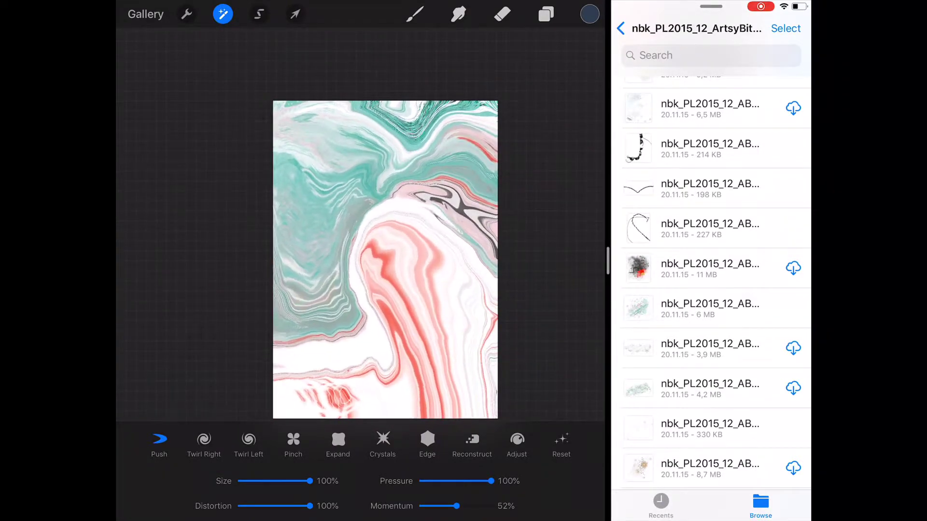
{"action": "left_click_drag", "start_coordinate": [309, 386], "coordinate": [347, 290]}
Push the red and white bands up and left, then exit Liquify
{"action": "left_click_drag", "start_coordinate": [367, 395], "coordinate": [329, 251]}
{"action": "left_click_drag", "start_coordinate": [434, 362], "coordinate": [376, 202]}
{"action": "left_click_drag", "start_coordinate": [386, 289], "coordinate": [338, 145]}
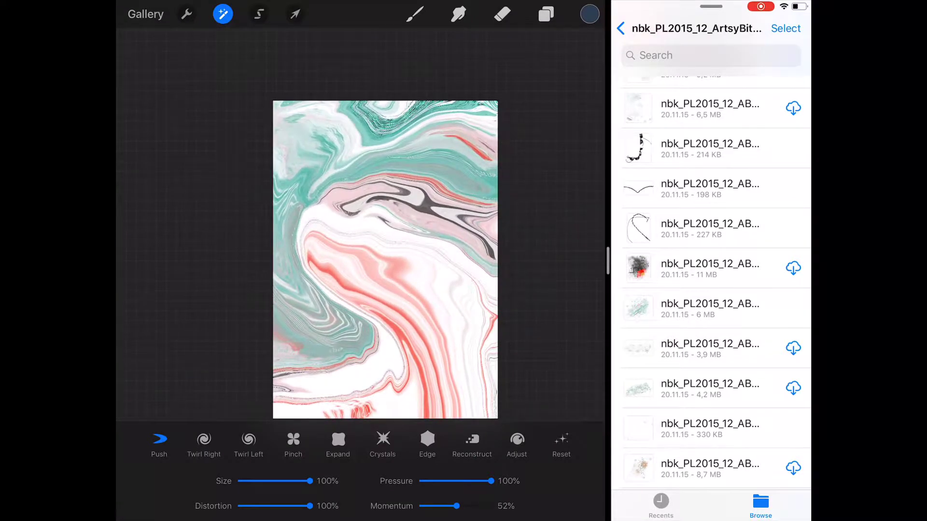
{"action": "left_click", "coordinate": [223, 14]}
{"action": "left_click", "coordinate": [414, 14]}
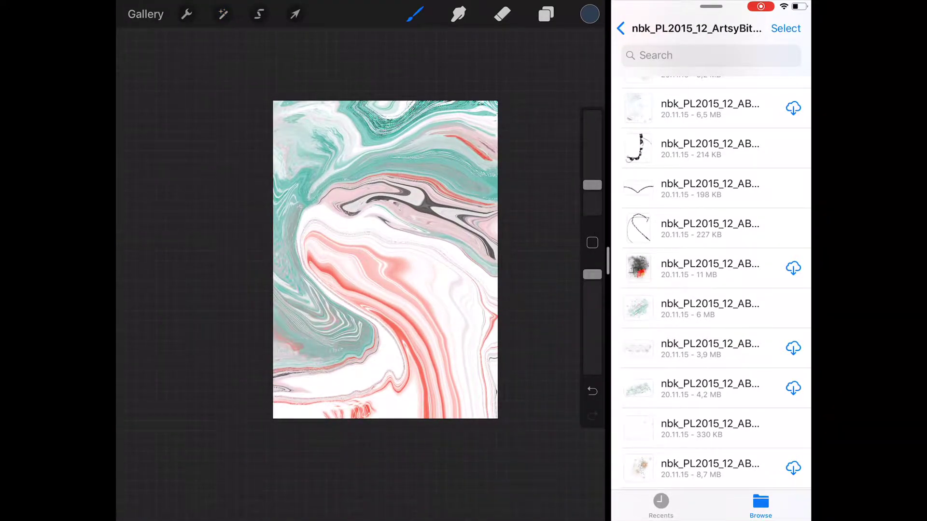
Import the white snow dots image and move it to the top of the card
{"action": "left_click_drag", "start_coordinate": [709, 109], "coordinate": [477, 175]}
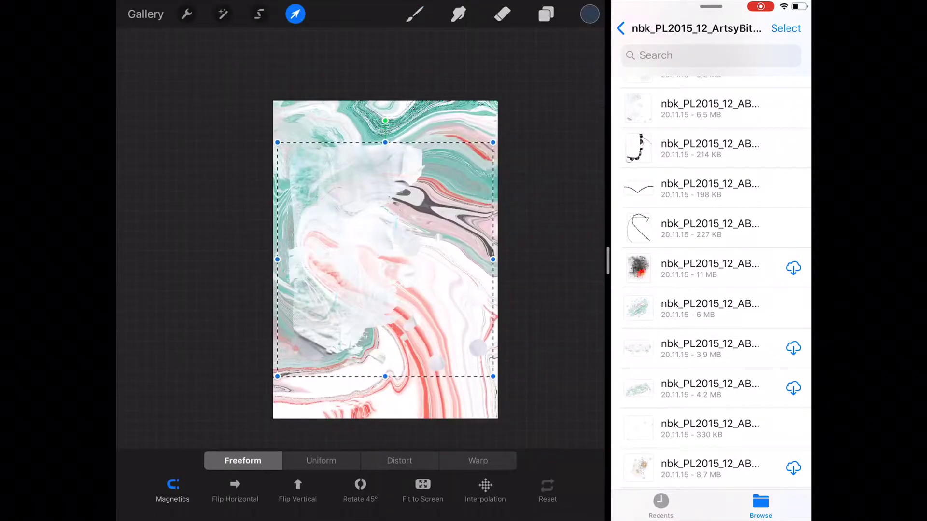
{"action": "mouse_move", "coordinate": [384, 260]}
{"action": "left_mouse_down"}
{"action": "mouse_move", "coordinate": [374, 169]}
{"action": "mouse_move", "coordinate": [375, 177]}
{"action": "mouse_move", "coordinate": [458, 137]}
{"action": "mouse_move", "coordinate": [528, 94]}
{"action": "mouse_move", "coordinate": [513, 152]}
{"action": "mouse_move", "coordinate": [526, 116]}
{"action": "mouse_move", "coordinate": [486, 127]}
{"action": "mouse_move", "coordinate": [358, 71]}
{"action": "mouse_move", "coordinate": [363, 79]}
{"action": "left_mouse_up"}
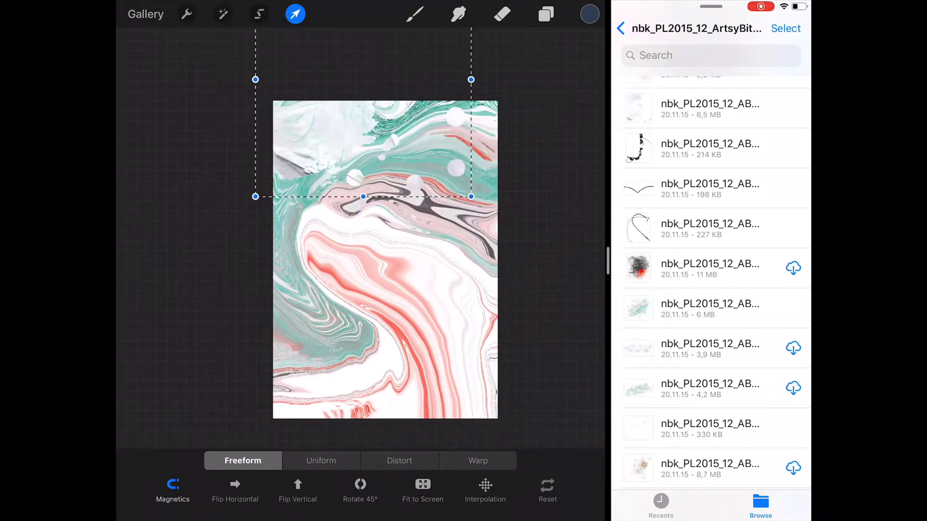
{"action": "left_click", "coordinate": [295, 14]}
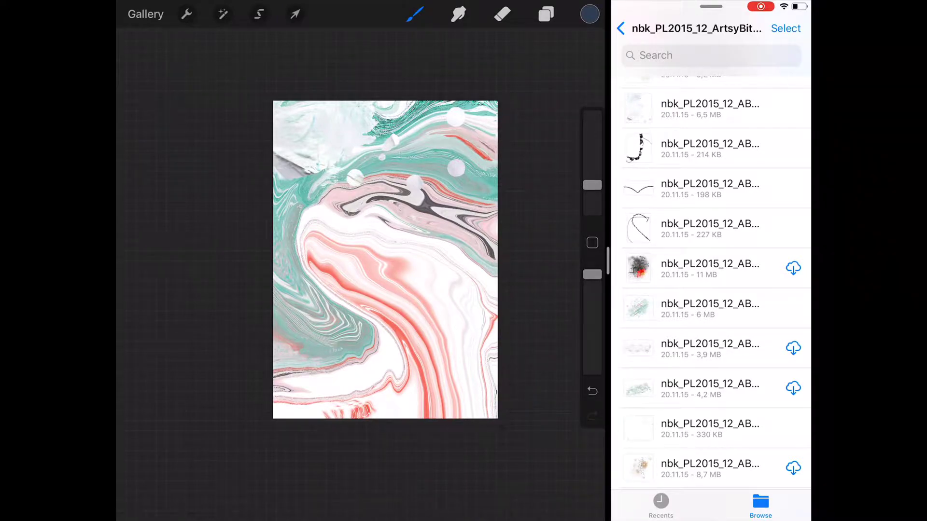
Import the top-hatted snowman, shrinking and placing it on the left
{"action": "scroll", "coordinate": [716, 283], "scroll_direction": "up", "scroll_amount": 10}
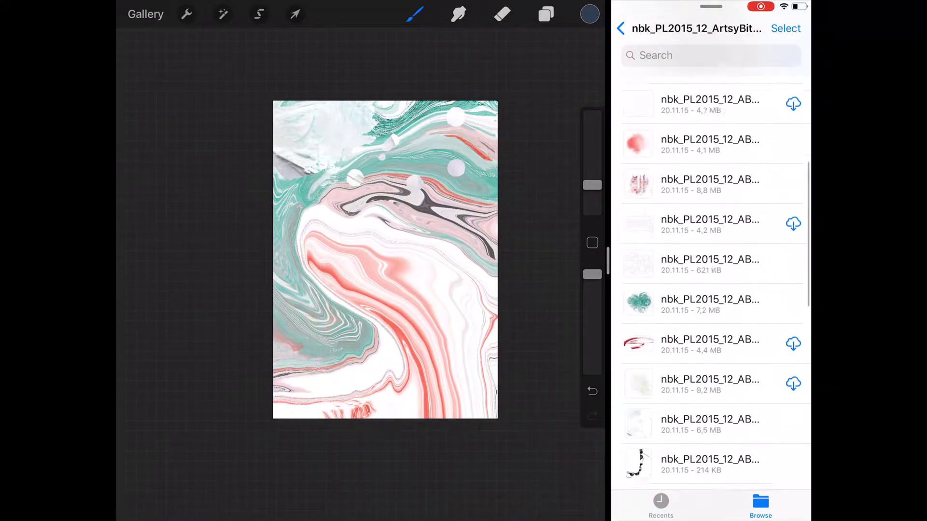
{"action": "scroll", "coordinate": [716, 283], "scroll_direction": "down", "scroll_amount": 1}
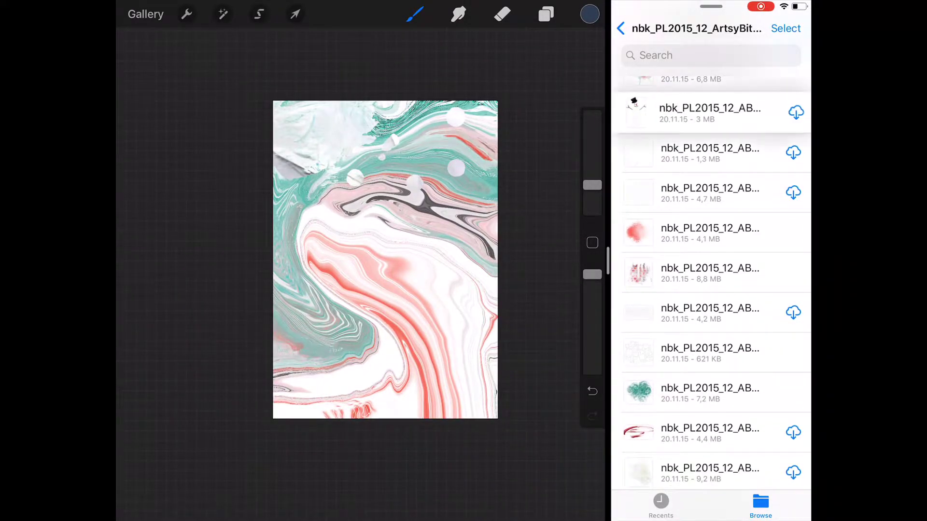
{"action": "left_click_drag", "start_coordinate": [709, 113], "coordinate": [389, 245]}
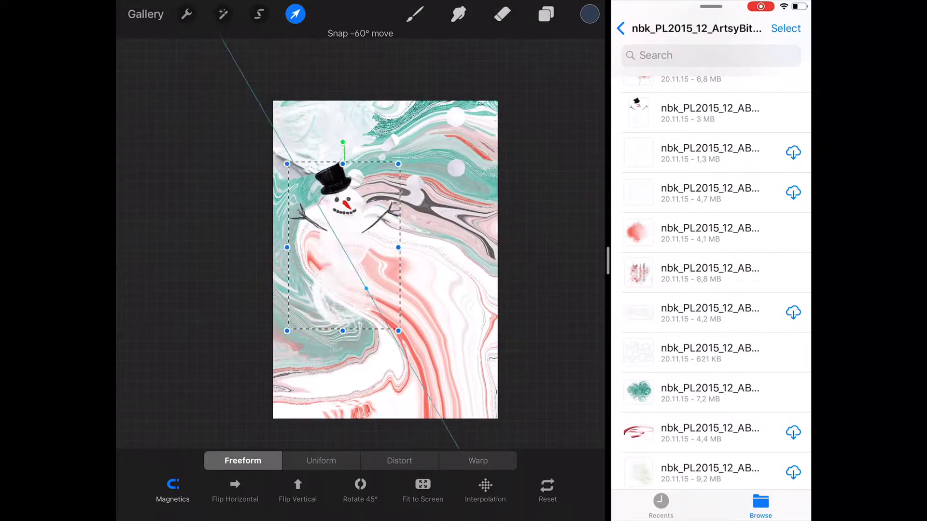
{"action": "left_click_drag", "start_coordinate": [371, 279], "coordinate": [343, 285]}
{"action": "left_click", "coordinate": [295, 14]}
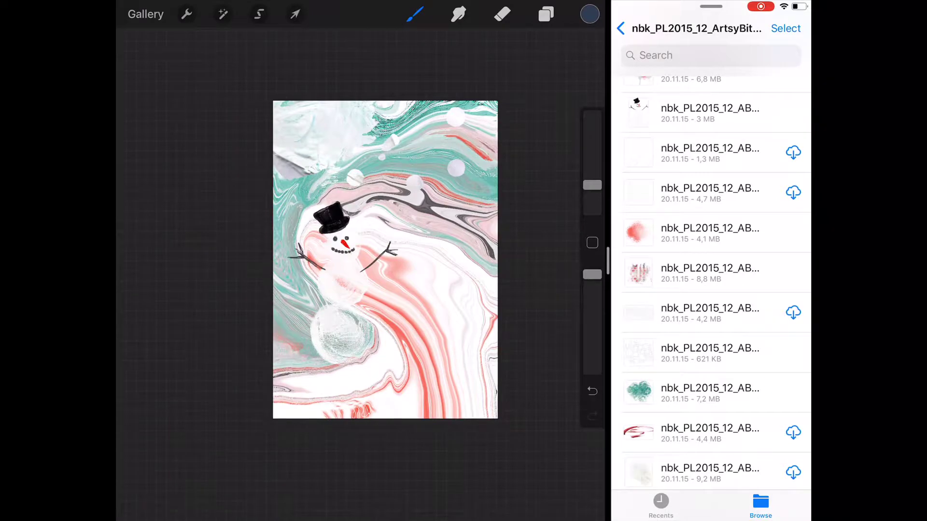
Import a second snow dots image, shrink it and move it to the upper right
{"action": "scroll", "coordinate": [715, 282], "scroll_direction": "up", "scroll_amount": 5}
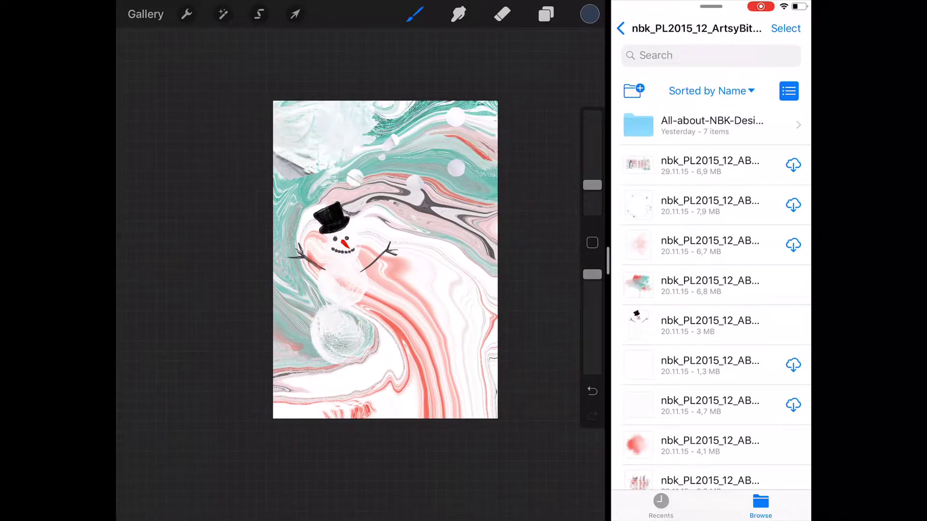
{"action": "mouse_move", "coordinate": [709, 365]}
{"action": "left_mouse_down"}
{"action": "mouse_move", "coordinate": [385, 259]}
{"action": "mouse_move", "coordinate": [419, 150]}
{"action": "left_mouse_up"}
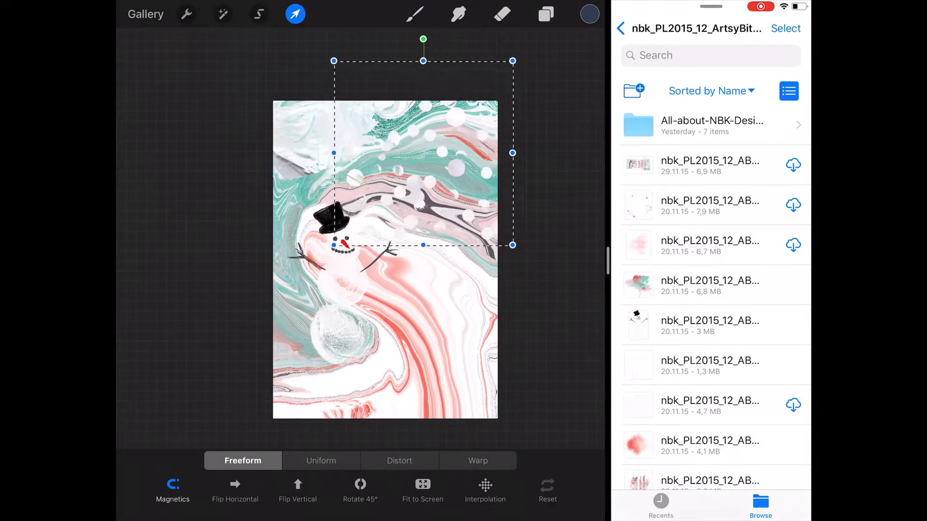
{"action": "left_click_drag", "start_coordinate": [509, 58], "coordinate": [493, 76]}
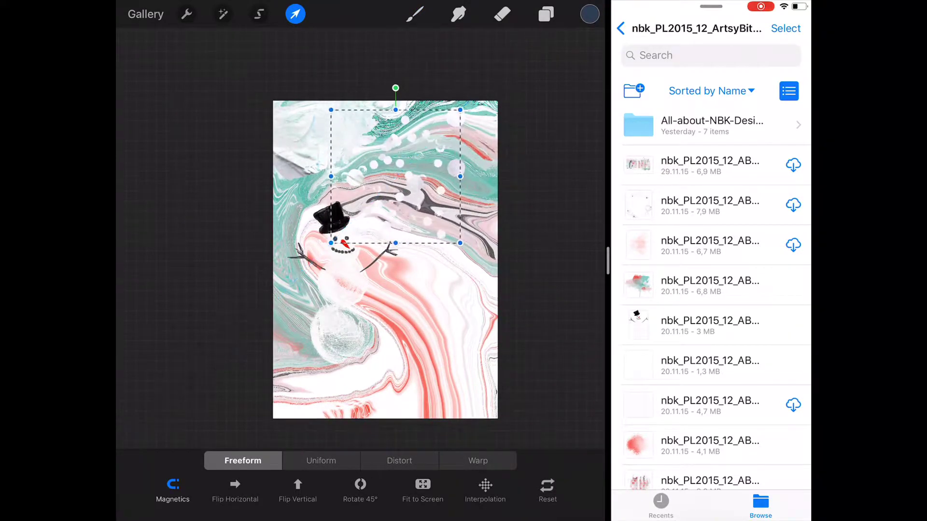
{"action": "left_click_drag", "start_coordinate": [395, 176], "coordinate": [433, 155]}
{"action": "left_click", "coordinate": [414, 14]}
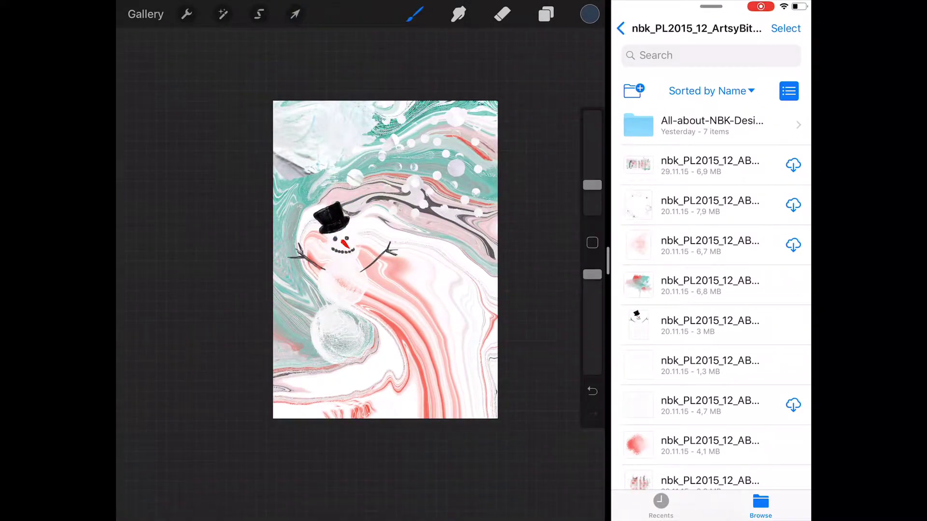
{"action": "scroll", "coordinate": [711, 285], "scroll_direction": "down", "scroll_amount": 7}
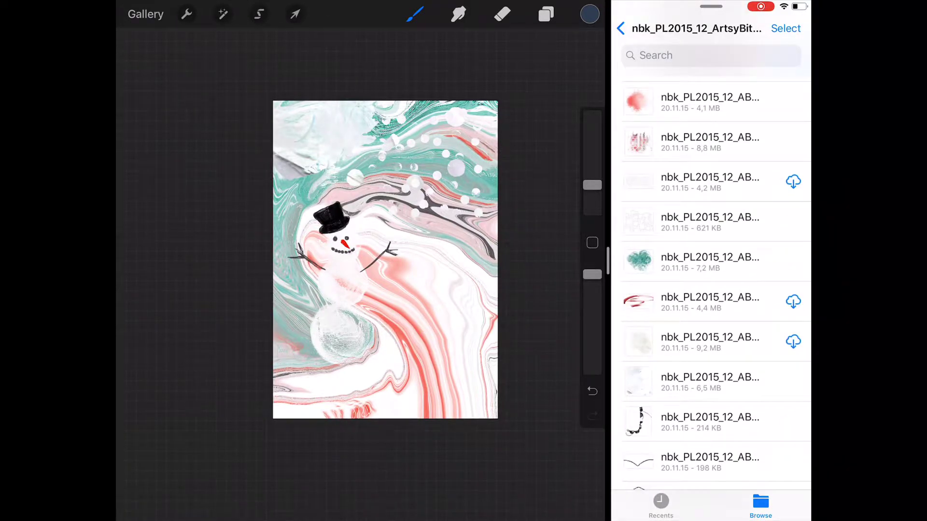
Import the white glitter image, move its layer beneath the snowman, and shift it to the left edge
{"action": "left_click_drag", "start_coordinate": [710, 341], "coordinate": [516, 220]}
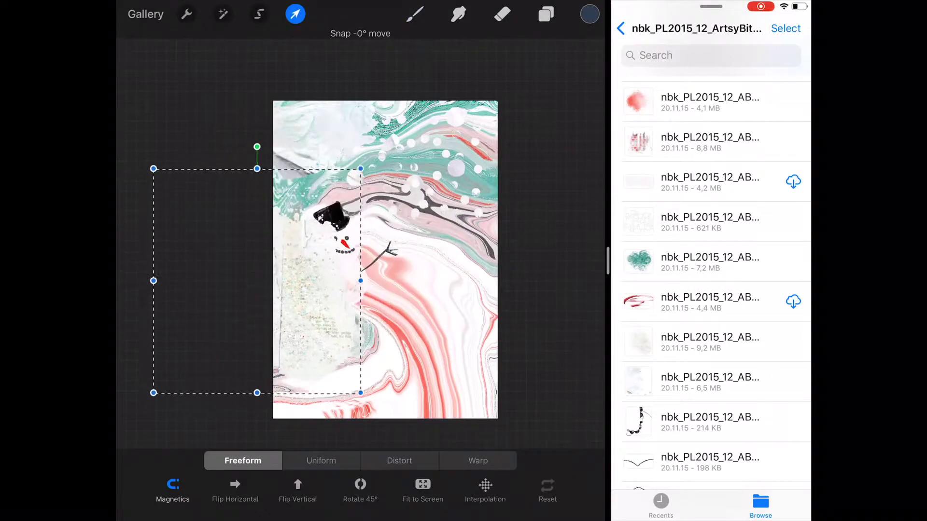
{"action": "left_click", "coordinate": [546, 14]}
{"action": "left_click_drag", "start_coordinate": [434, 102], "coordinate": [439, 224]}
{"action": "left_click", "coordinate": [415, 14]}
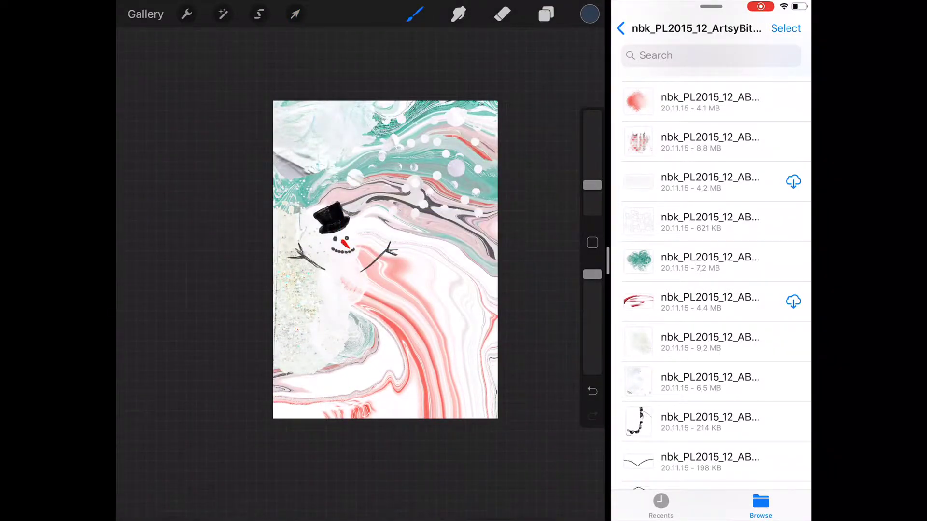
{"action": "left_click", "coordinate": [294, 14]}
{"action": "left_click_drag", "start_coordinate": [314, 270], "coordinate": [305, 272]}
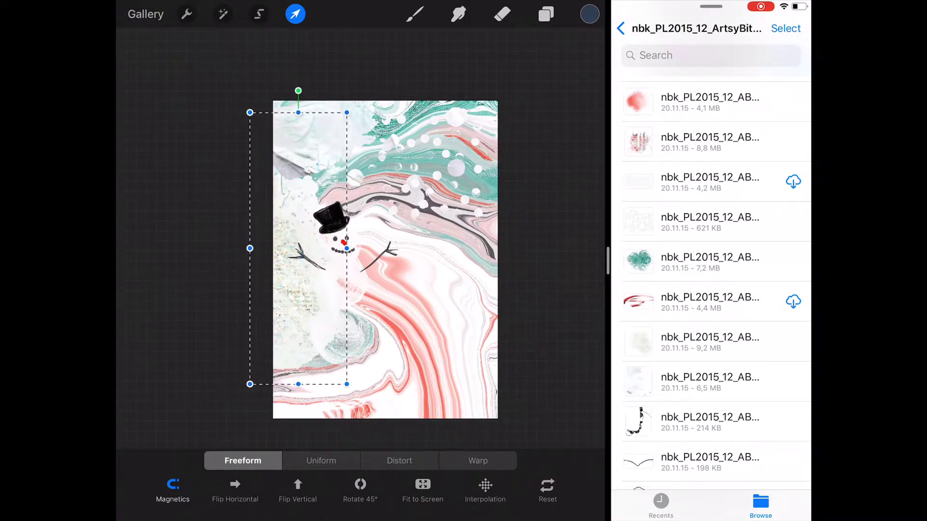
{"action": "left_click", "coordinate": [415, 14]}
Select the lower snowman copy and drop its brightness to minimum, making it black
{"action": "left_click", "coordinate": [546, 14]}
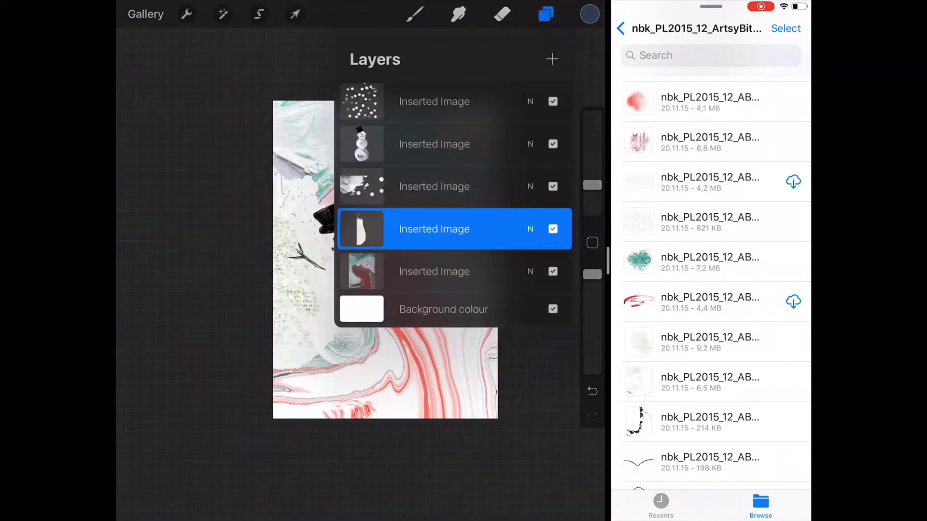
{"action": "left_click", "coordinate": [434, 144]}
{"action": "mouse_move", "coordinate": [506, 143]}
{"action": "left_mouse_down"}
{"action": "mouse_move", "coordinate": [410, 143]}
{"action": "mouse_move", "coordinate": [506, 144]}
{"action": "left_mouse_up"}
{"action": "left_click", "coordinate": [434, 186]}
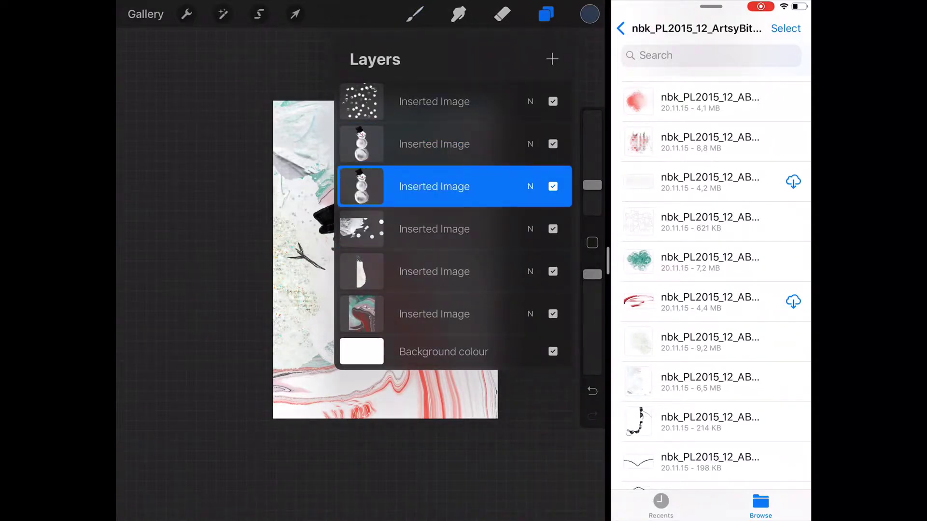
{"action": "left_click", "coordinate": [222, 14]}
{"action": "left_click", "coordinate": [208, 287]}
{"action": "left_click_drag", "start_coordinate": [391, 496], "coordinate": [248, 497]}
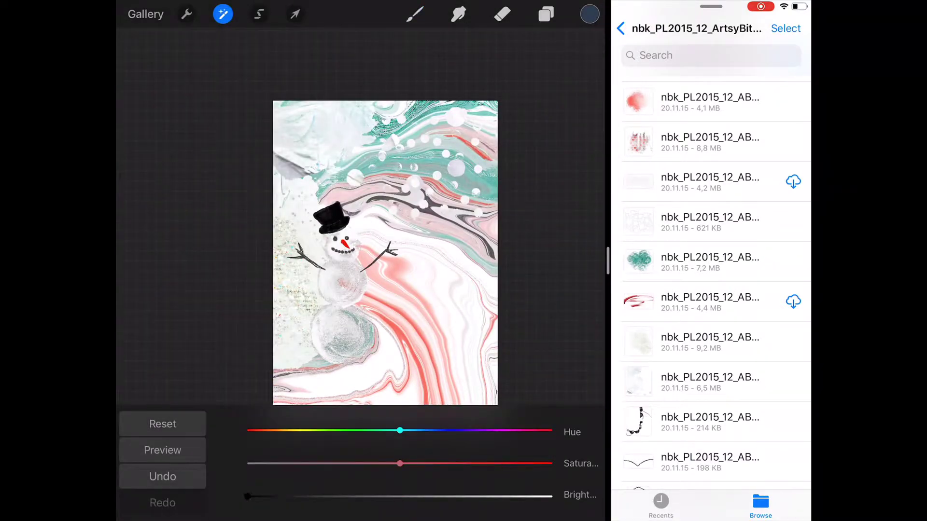
Blur the dark snowman copy with Gaussian Blur about 27% and set its opacity to 73%
{"action": "left_click", "coordinate": [222, 14]}
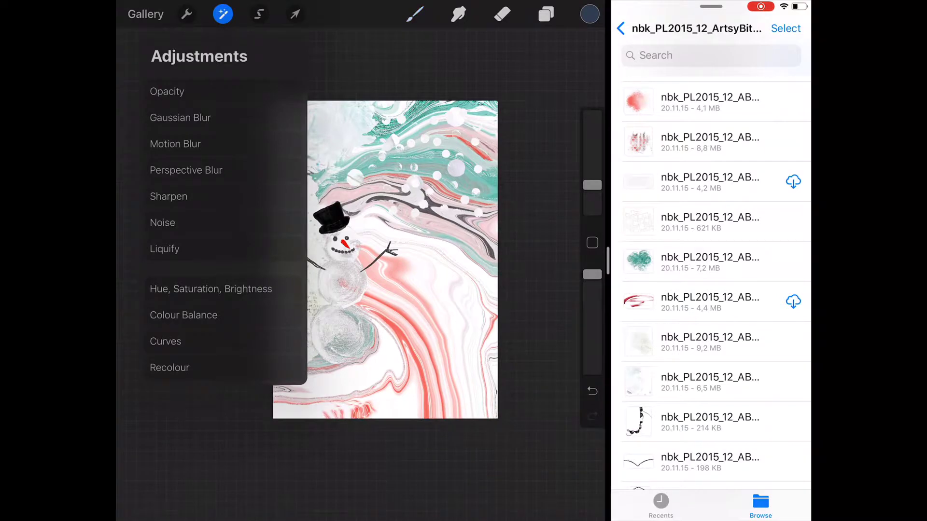
{"action": "left_click", "coordinate": [180, 118]}
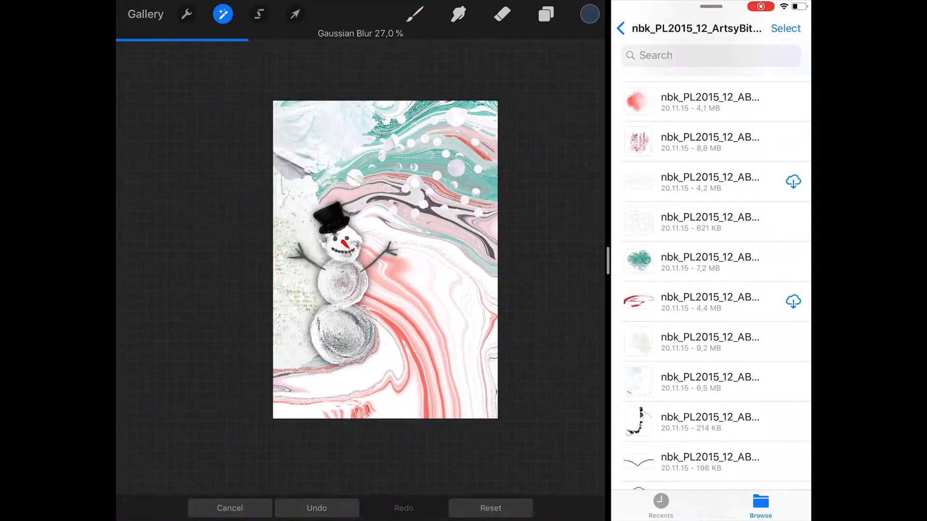
{"action": "left_click", "coordinate": [545, 14]}
{"action": "left_click", "coordinate": [529, 186]}
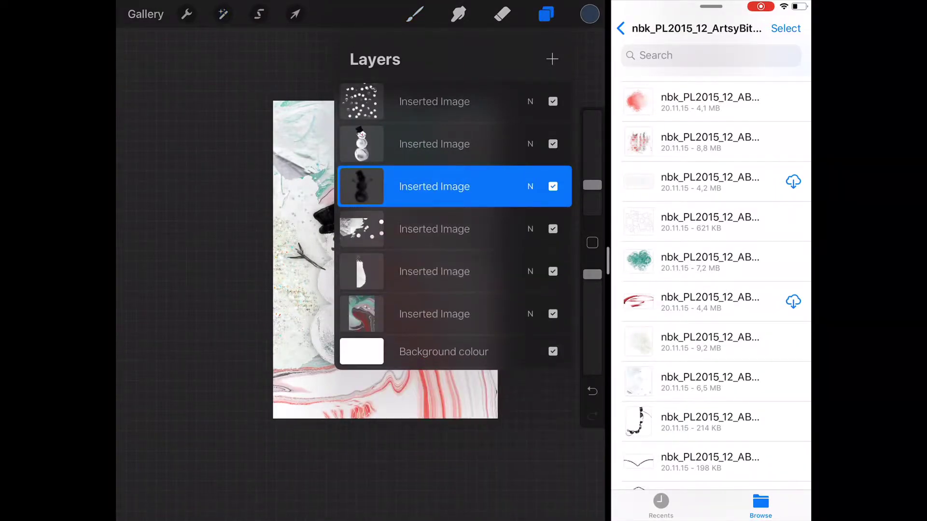
{"action": "left_click", "coordinate": [545, 14]}
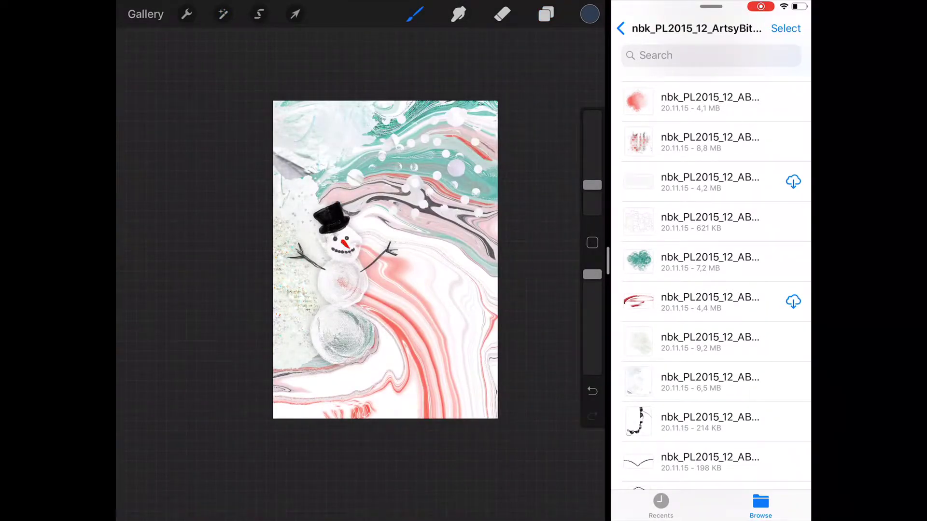
From the WA folder, import the MERRY word art and position it beside the snowman's arm
{"action": "left_click", "coordinate": [621, 28]}
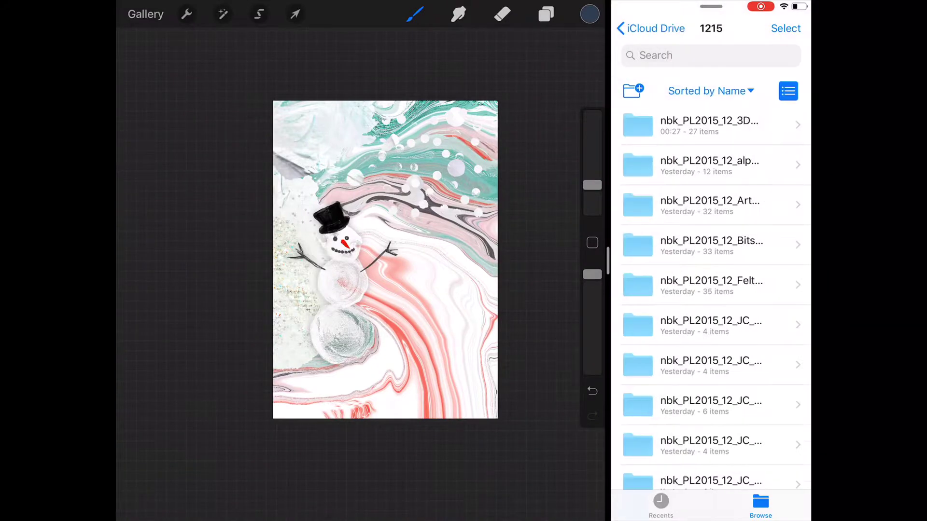
{"action": "scroll", "coordinate": [711, 265], "scroll_direction": "down", "scroll_amount": 10}
{"action": "left_click", "coordinate": [711, 409]}
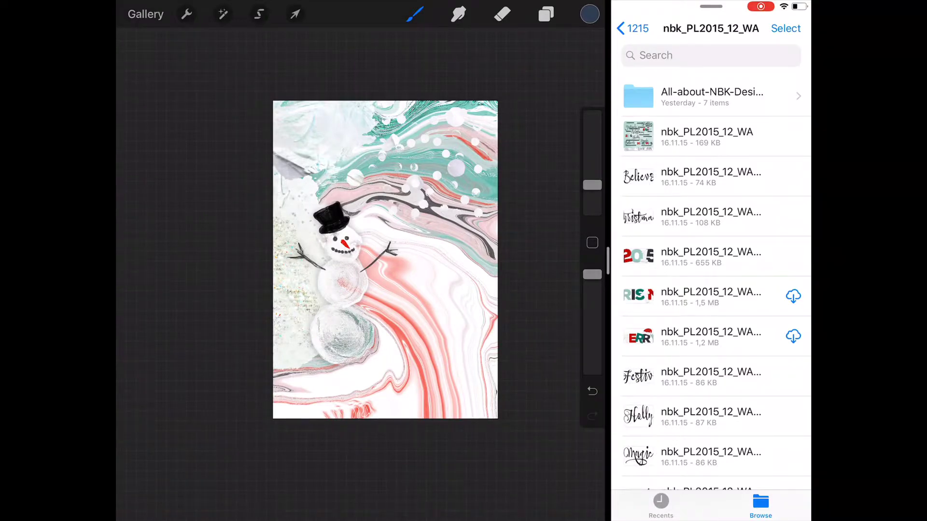
{"action": "left_click_drag", "start_coordinate": [711, 336], "coordinate": [444, 299]}
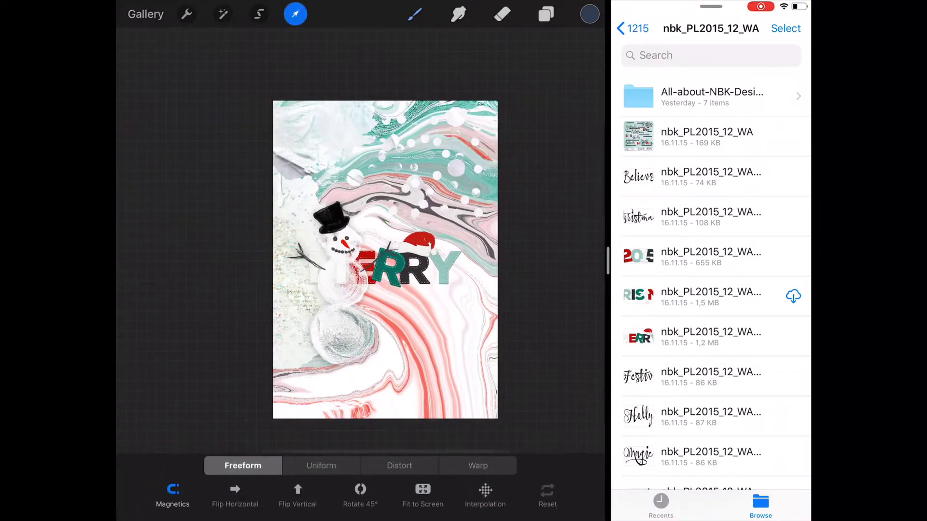
{"action": "left_click", "coordinate": [414, 14]}
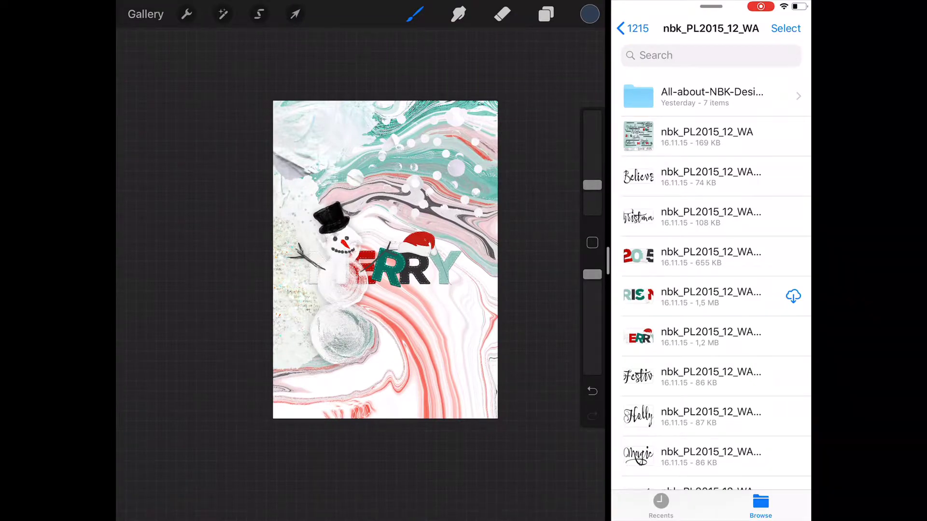
{"action": "left_click", "coordinate": [295, 14]}
{"action": "mouse_move", "coordinate": [398, 261]}
{"action": "left_mouse_down"}
{"action": "mouse_move", "coordinate": [429, 302]}
{"action": "mouse_move", "coordinate": [424, 333]}
{"action": "left_mouse_up"}
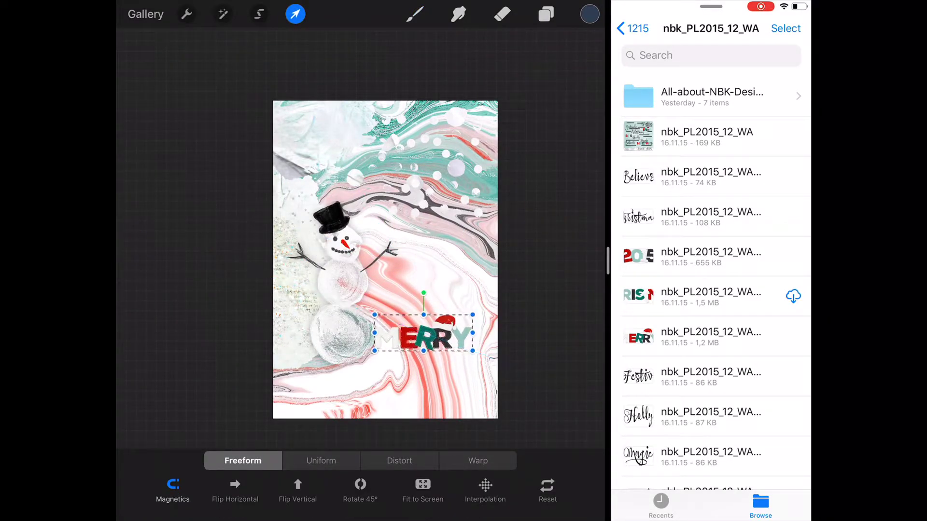
{"action": "left_click_drag", "start_coordinate": [424, 332], "coordinate": [426, 272]}
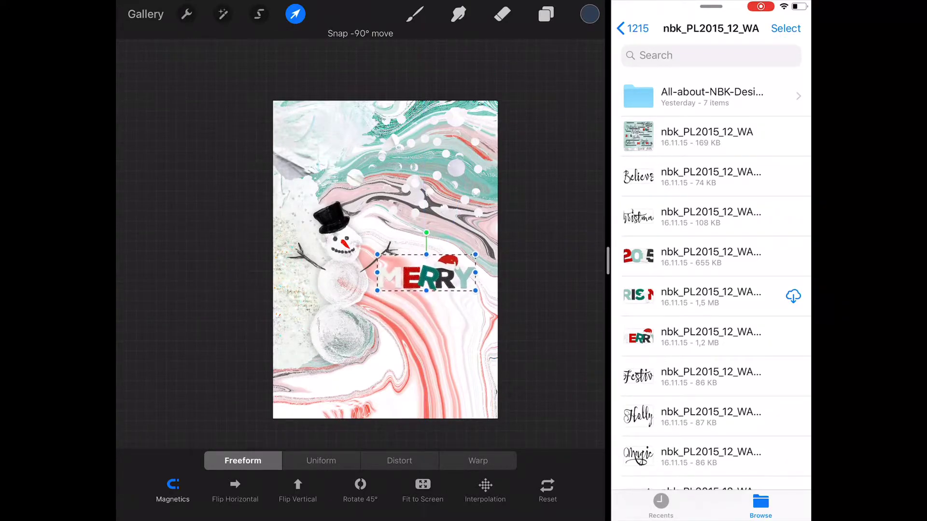
{"action": "left_click", "coordinate": [414, 14]}
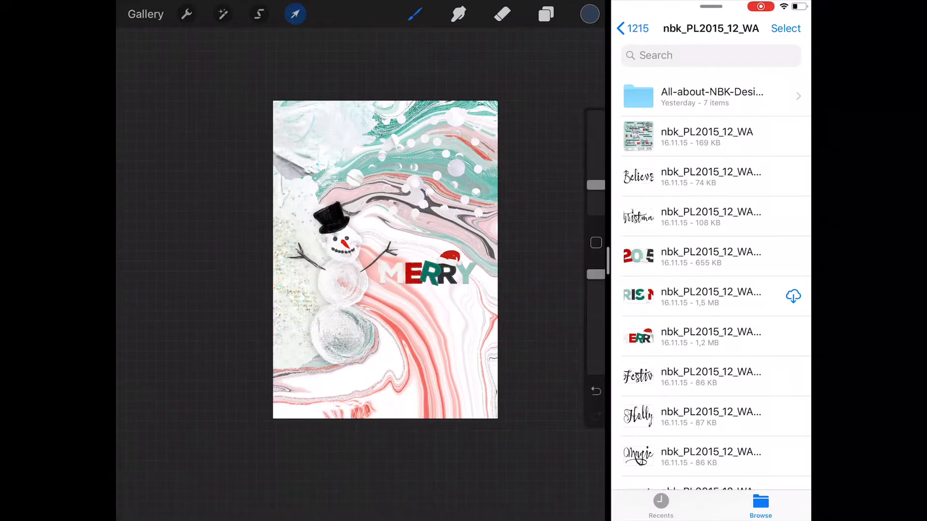
Import the Christmas script, shrink it and tuck it under MERRY
{"action": "mouse_move", "coordinate": [637, 217]}
{"action": "left_mouse_down"}
{"action": "mouse_move", "coordinate": [385, 263]}
{"action": "mouse_move", "coordinate": [434, 278]}
{"action": "mouse_move", "coordinate": [427, 295]}
{"action": "left_mouse_up"}
{"action": "left_click", "coordinate": [295, 14]}
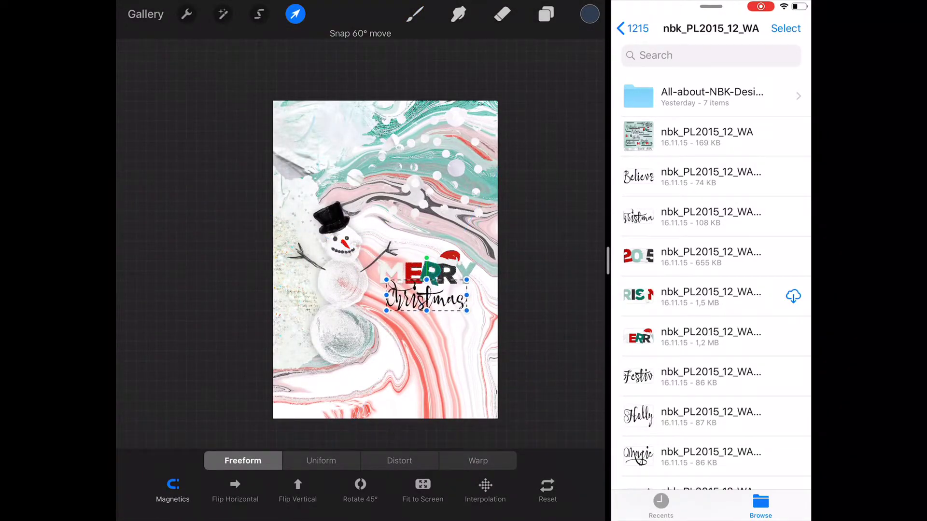
{"action": "left_click", "coordinate": [295, 14]}
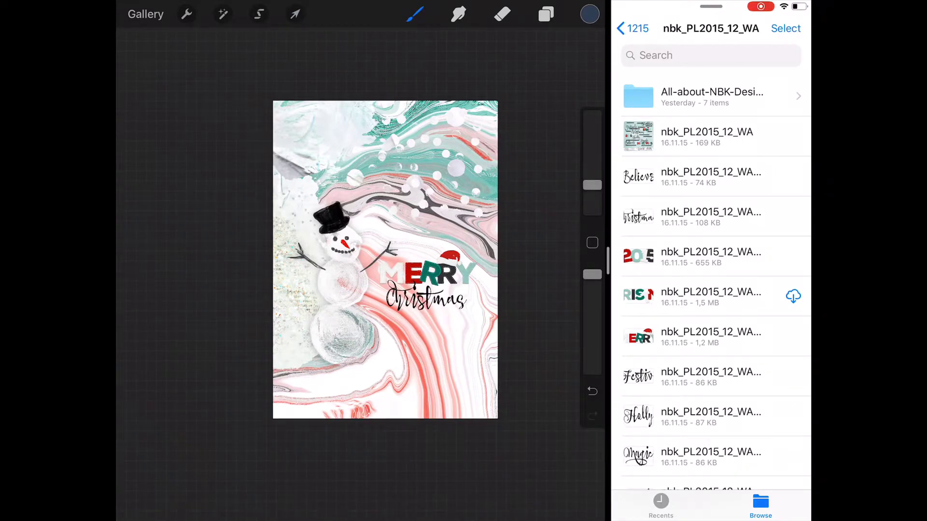
{"action": "left_click", "coordinate": [632, 28]}
{"action": "left_click", "coordinate": [709, 169]}
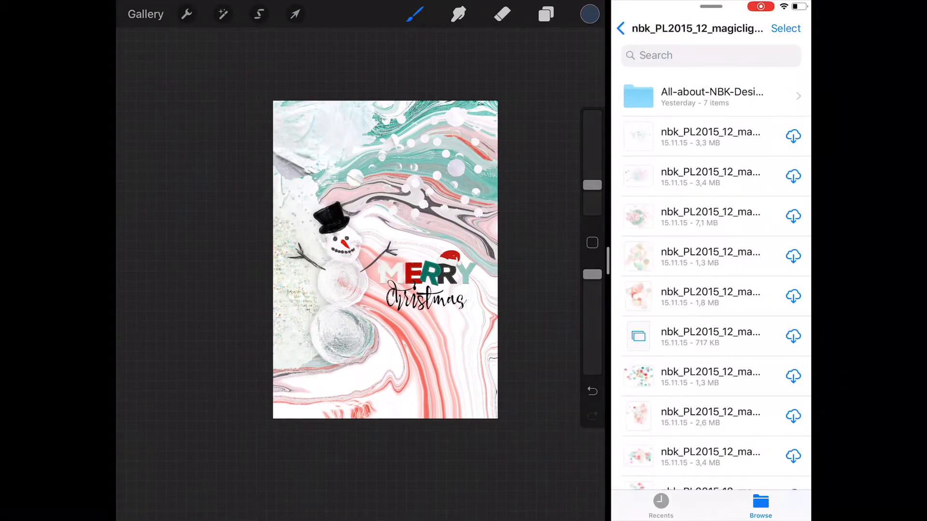
Drop the coral and teal star cluster onto the card, then undo that placement
{"action": "scroll", "coordinate": [709, 270], "scroll_direction": "down", "scroll_amount": 1}
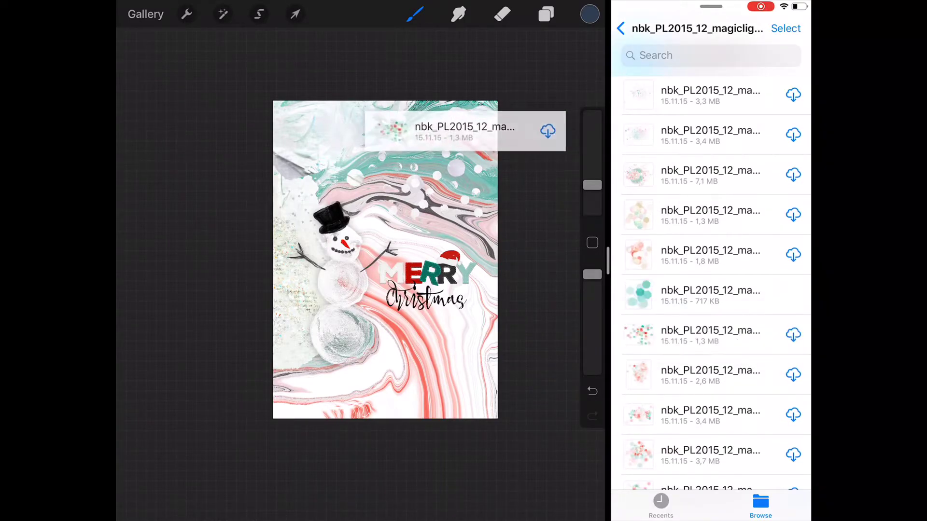
{"action": "left_click_drag", "start_coordinate": [685, 335], "coordinate": [482, 135]}
{"action": "left_click", "coordinate": [295, 13]}
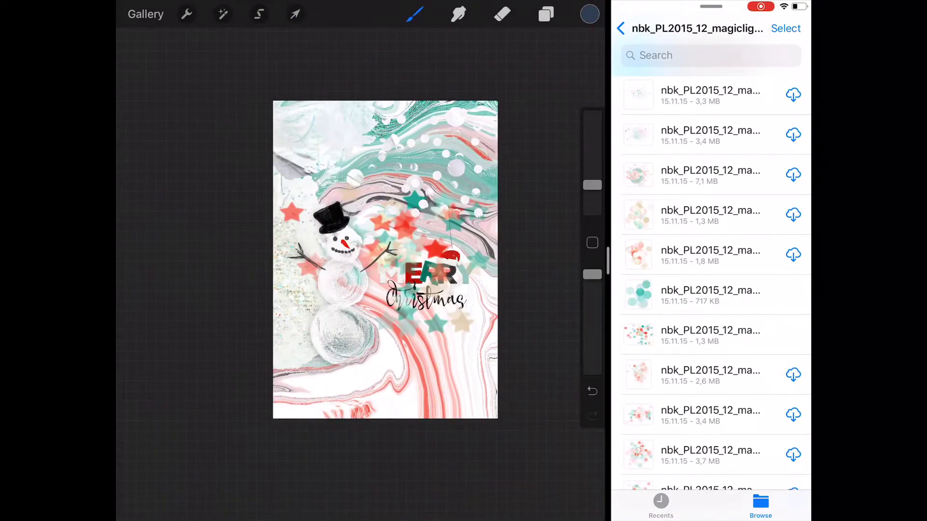
{"action": "key", "text": "ctrl+z"}
Move the star layer up toward the top of the card and commit its position
{"action": "left_click", "coordinate": [294, 14]}
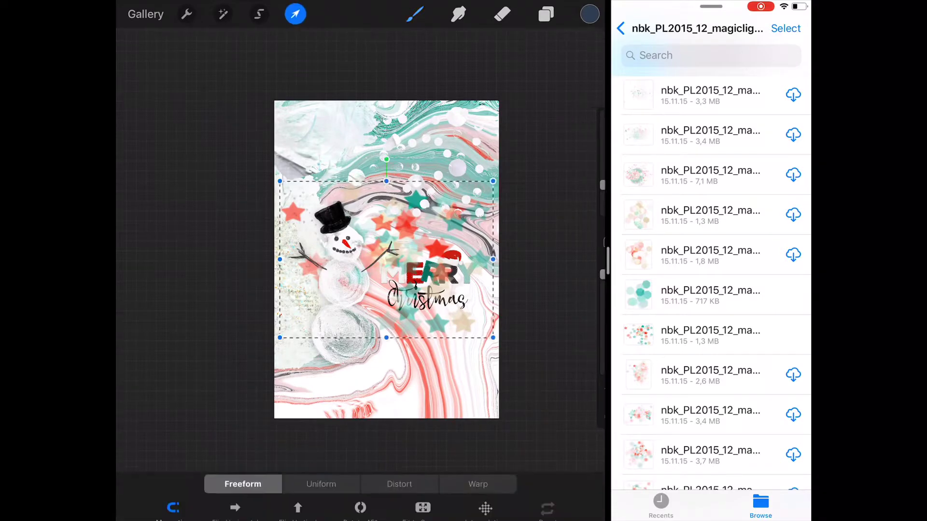
{"action": "mouse_move", "coordinate": [400, 251]}
{"action": "left_mouse_down"}
{"action": "mouse_move", "coordinate": [399, 145]}
{"action": "mouse_move", "coordinate": [415, 145]}
{"action": "mouse_move", "coordinate": [412, 162]}
{"action": "left_mouse_up"}
{"action": "left_click", "coordinate": [414, 14]}
{"action": "left_click", "coordinate": [620, 28]}
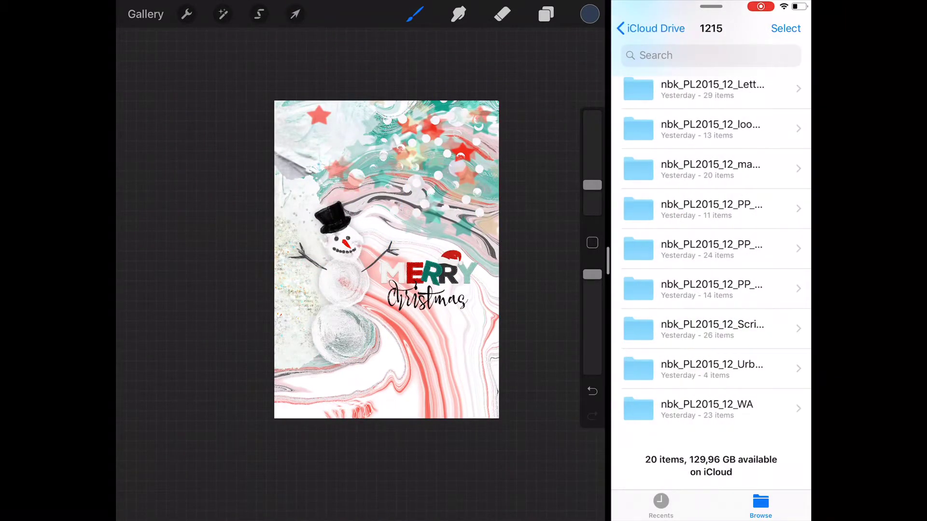
Place the gold glitter star cluster from the loopilalo folder onto the card and commit it
{"action": "scroll", "coordinate": [709, 170], "scroll_direction": "up", "scroll_amount": 2}
{"action": "left_click", "coordinate": [709, 170]}
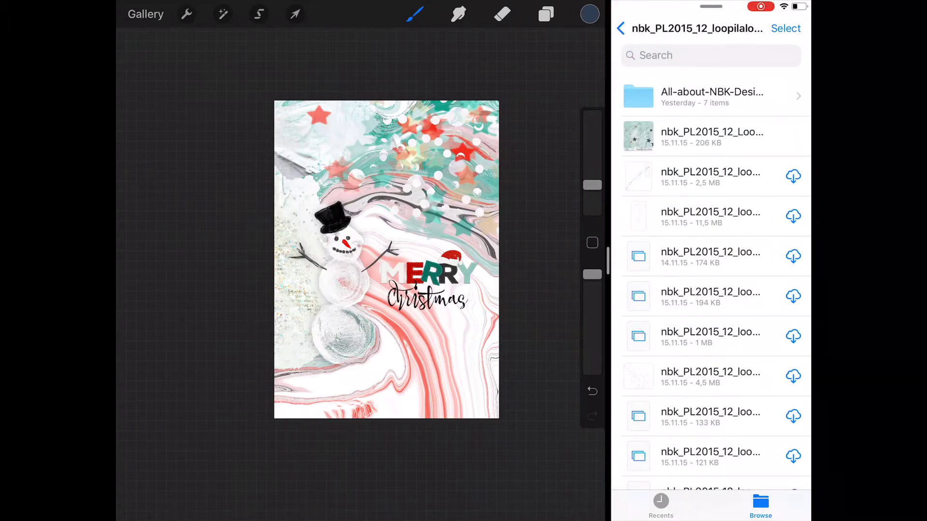
{"action": "left_click_drag", "start_coordinate": [709, 333], "coordinate": [502, 191]}
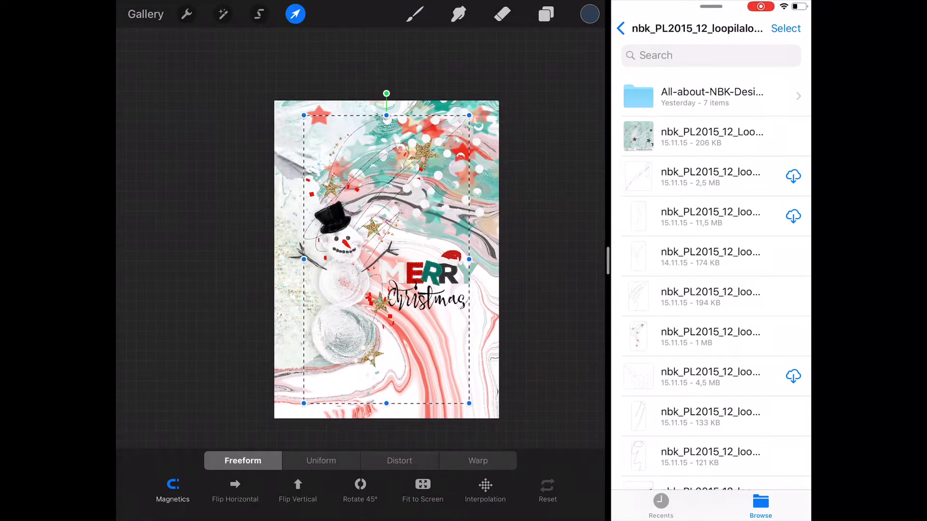
{"action": "left_click", "coordinate": [414, 14]}
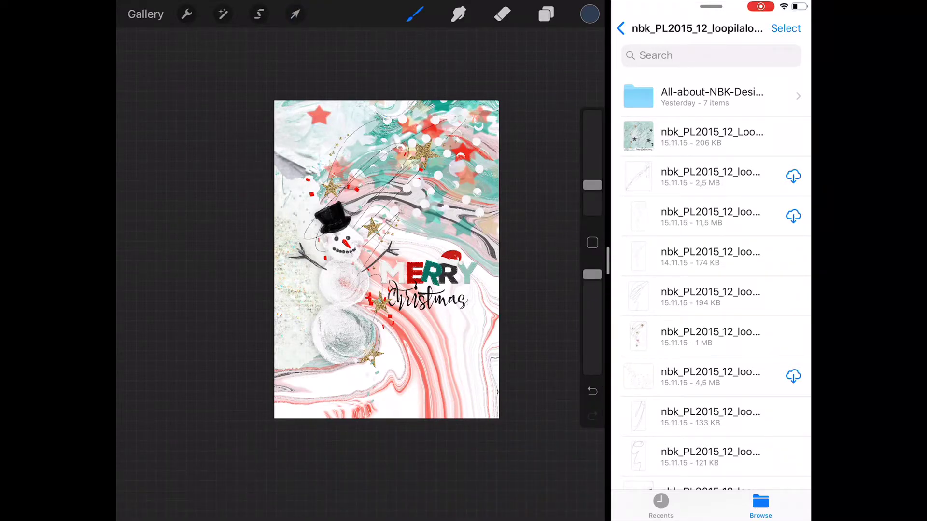
Drop the black sketch-line doodle onto the card, shift it down-right, and commit
{"action": "scroll", "coordinate": [386, 260], "scroll_direction": "up", "scroll_amount": 2}
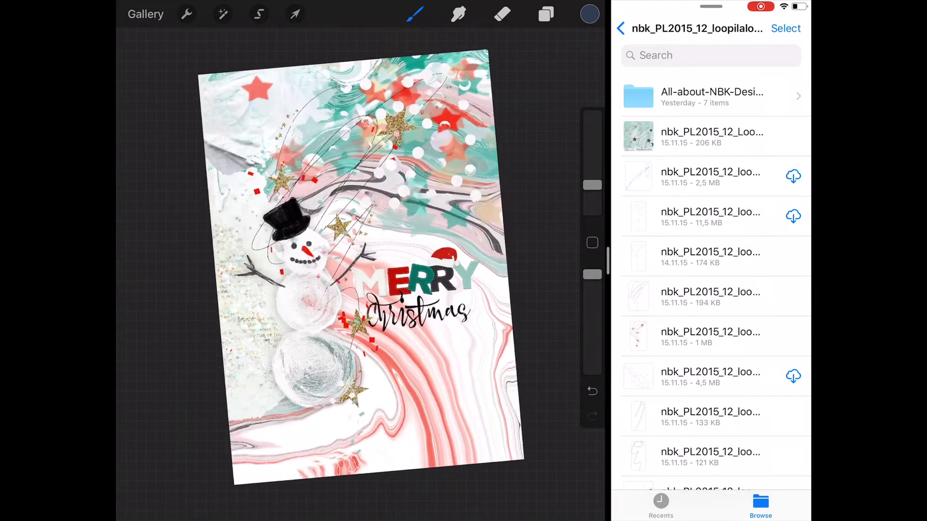
{"action": "scroll", "coordinate": [386, 260], "scroll_direction": "up", "scroll_amount": 2}
{"action": "scroll", "coordinate": [377, 270], "scroll_direction": "up", "scroll_amount": 2}
{"action": "scroll", "coordinate": [371, 275], "scroll_direction": "up", "scroll_amount": 1}
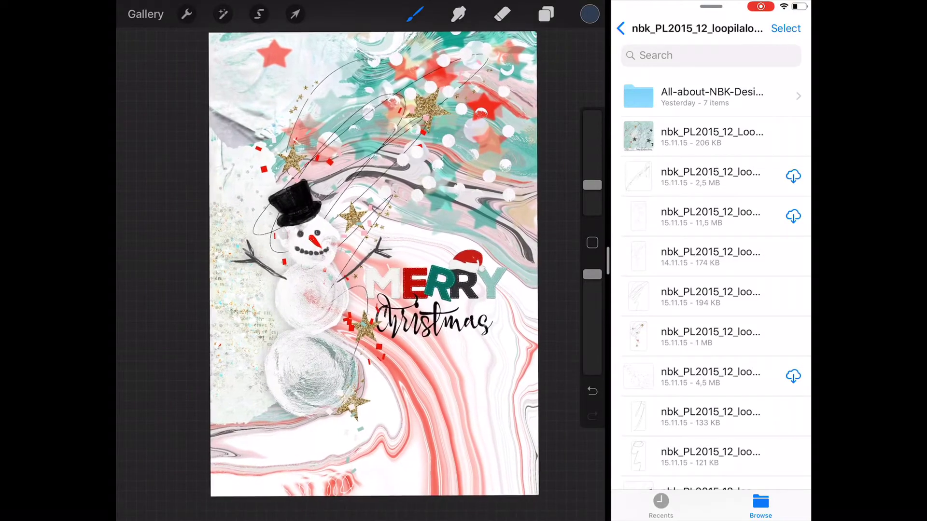
{"action": "scroll", "coordinate": [372, 270], "scroll_direction": "down", "scroll_amount": 1}
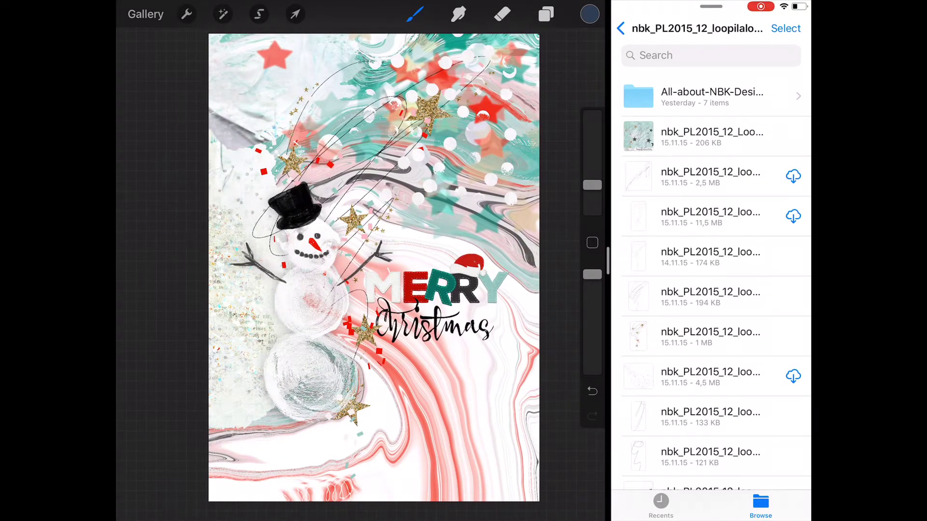
{"action": "left_click_drag", "start_coordinate": [710, 333], "coordinate": [387, 265]}
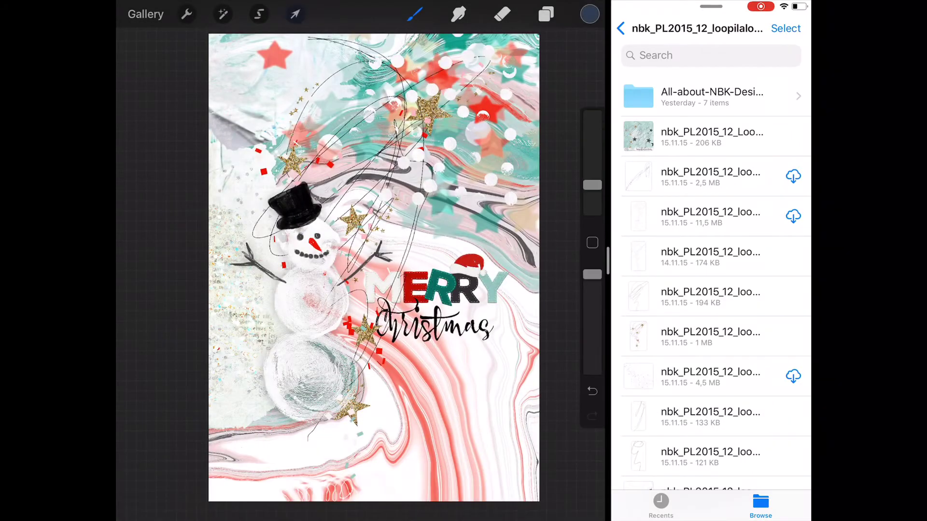
{"action": "mouse_move", "coordinate": [366, 139]}
{"action": "left_mouse_down"}
{"action": "mouse_move", "coordinate": [519, 337]}
{"action": "mouse_move", "coordinate": [508, 339]}
{"action": "left_mouse_up"}
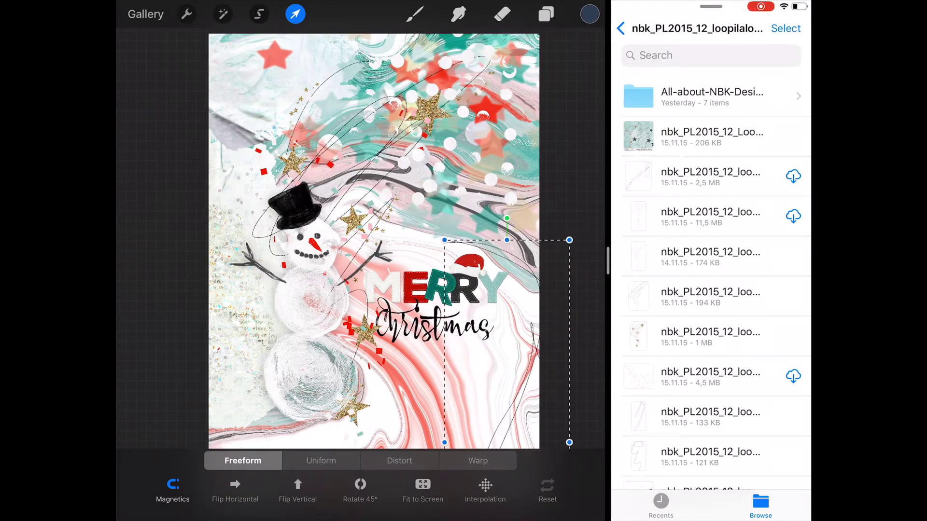
{"action": "left_click", "coordinate": [414, 14]}
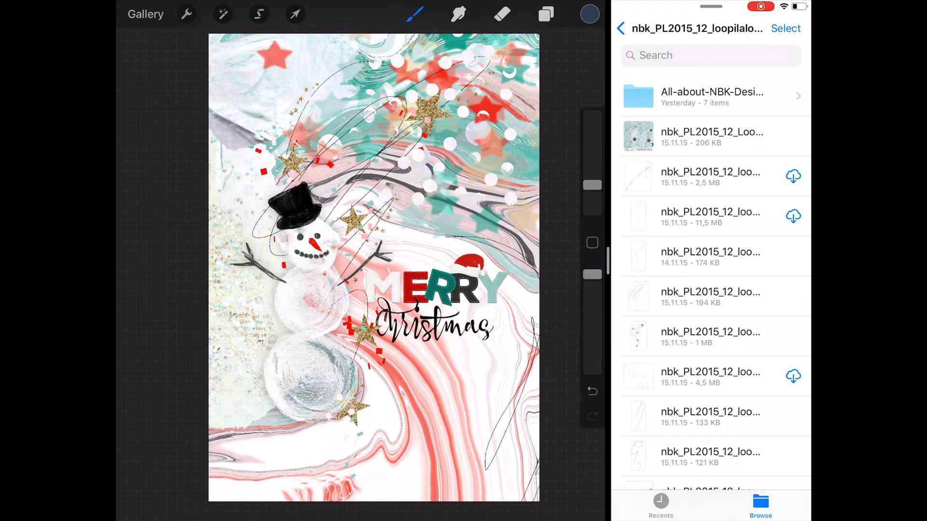